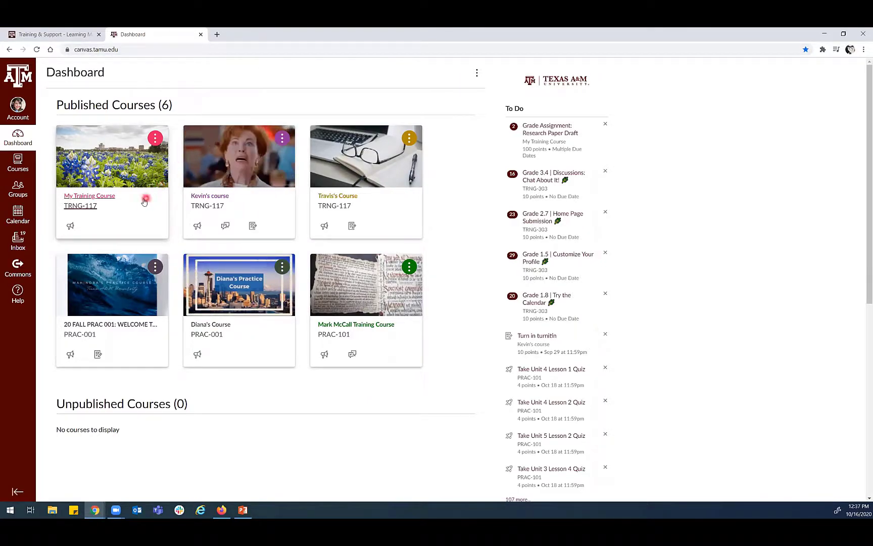
Open the course rubrics list of My Training Course.
{"action": "left_click", "coordinate": [102, 197]}
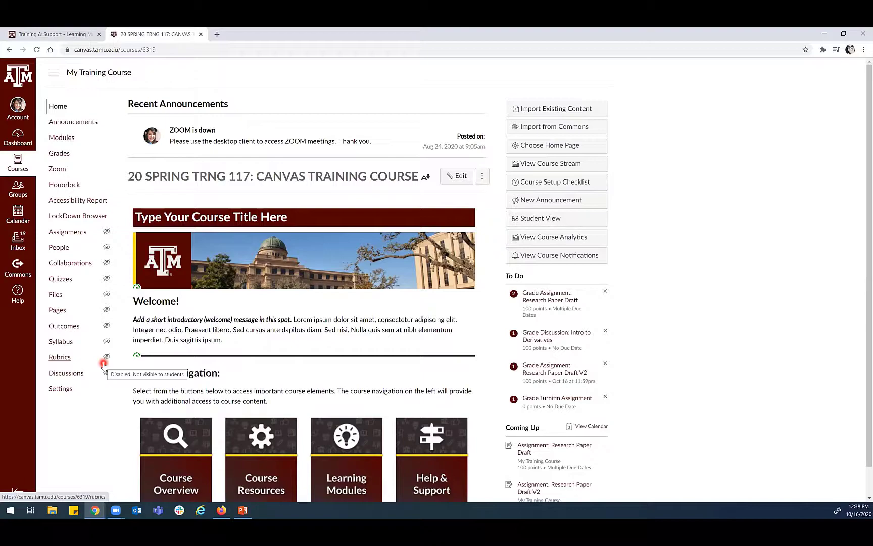
{"action": "left_click", "coordinate": [57, 357]}
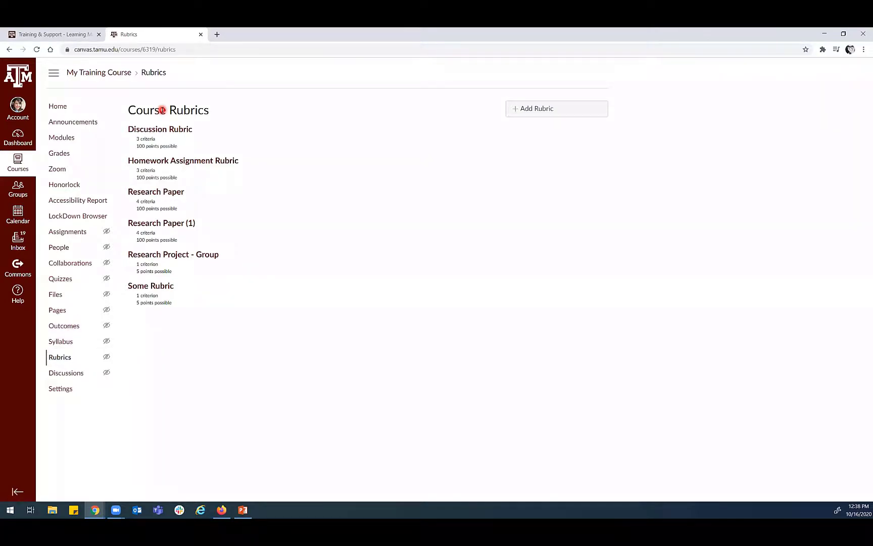
Review the criteria, ratings and points of the existing Research Paper rubric and return to the rubrics list.
{"action": "left_click", "coordinate": [161, 192]}
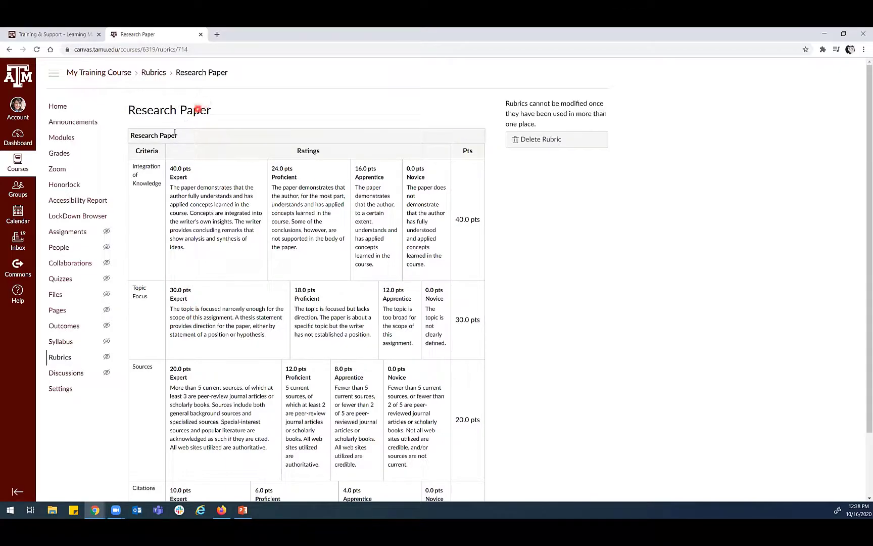
{"action": "scroll", "coordinate": [146, 182], "scroll_direction": "down", "scroll_amount": 2}
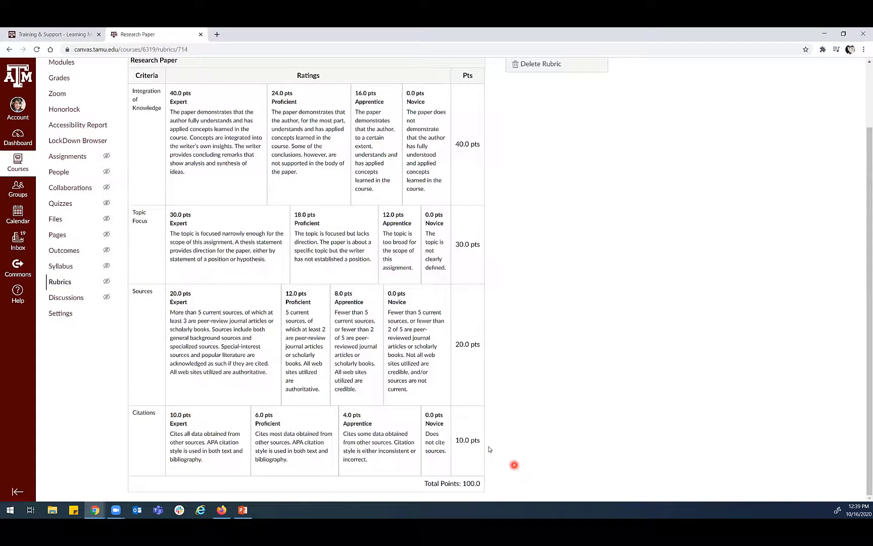
{"action": "scroll", "coordinate": [487, 446], "scroll_direction": "up", "scroll_amount": 3}
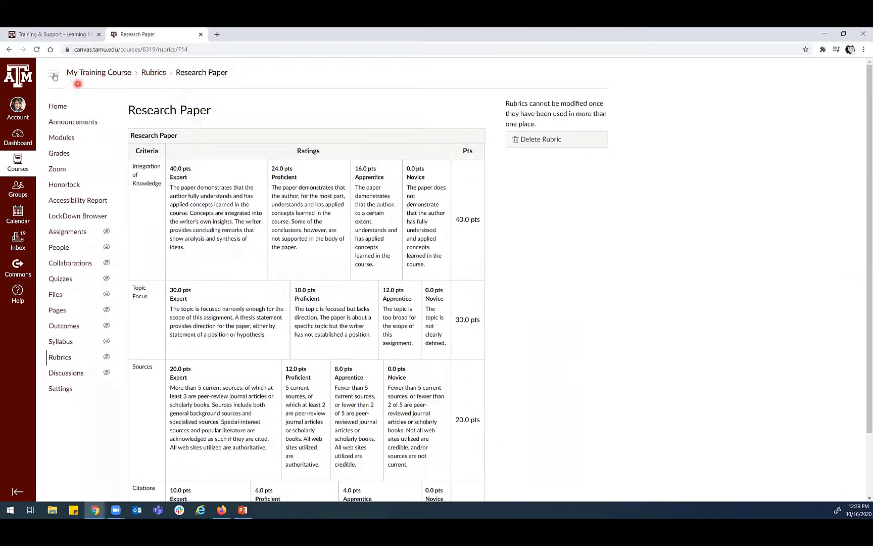
{"action": "left_click", "coordinate": [9, 49]}
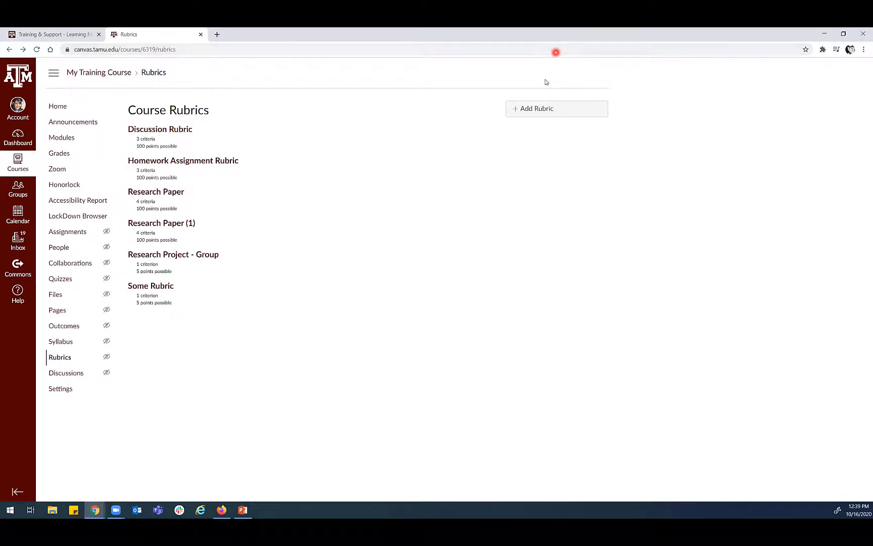
Start a new course rubric and title it "Final Research Paper".
{"action": "left_click", "coordinate": [555, 110]}
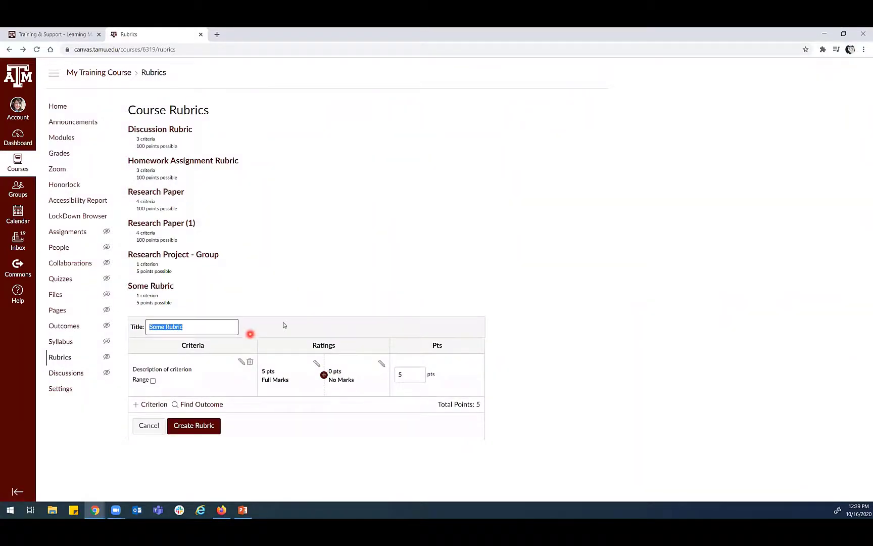
{"action": "key", "text": "BackSpace"}
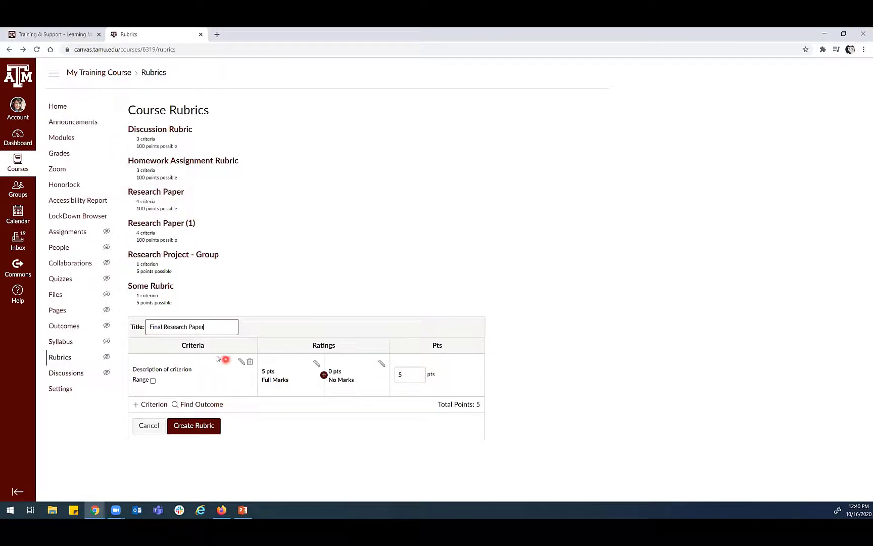
Edit the criterion with the description "Format" and the long description "Paper is formatted correctly using APA style.".
{"action": "left_click", "coordinate": [242, 362]}
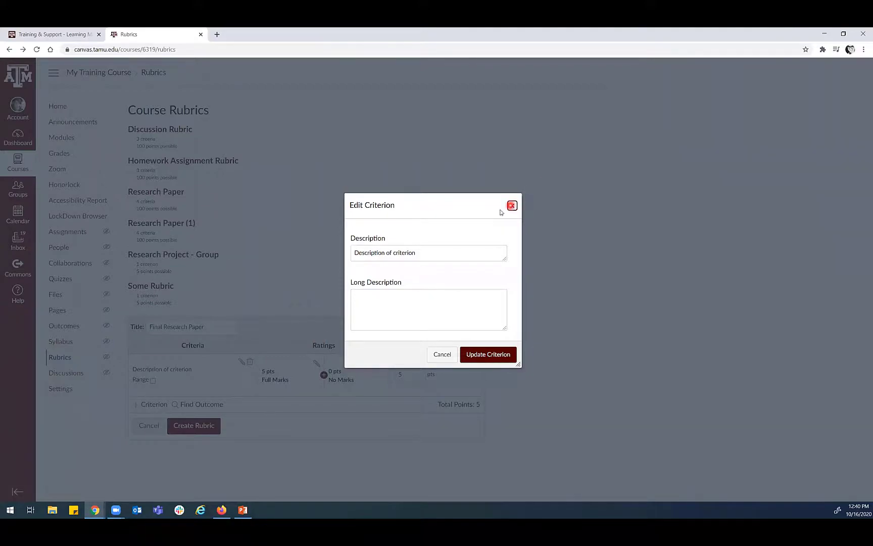
{"action": "left_click", "coordinate": [511, 205]}
{"action": "left_click", "coordinate": [241, 362]}
{"action": "left_click", "coordinate": [427, 263]}
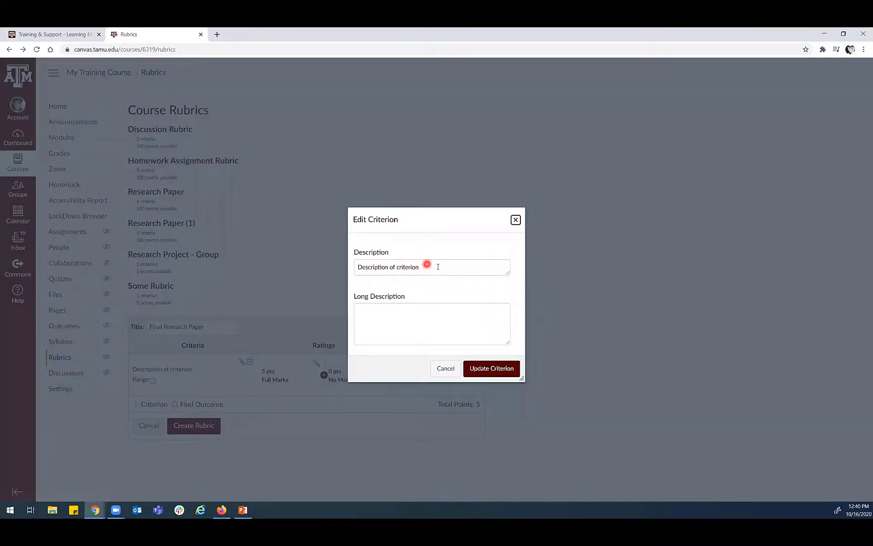
{"action": "mouse_move", "coordinate": [437, 266]}
{"action": "left_mouse_down"}
{"action": "mouse_move", "coordinate": [357, 266]}
{"action": "mouse_move", "coordinate": [426, 267]}
{"action": "left_mouse_up"}
{"action": "key", "text": "BackSpace"}
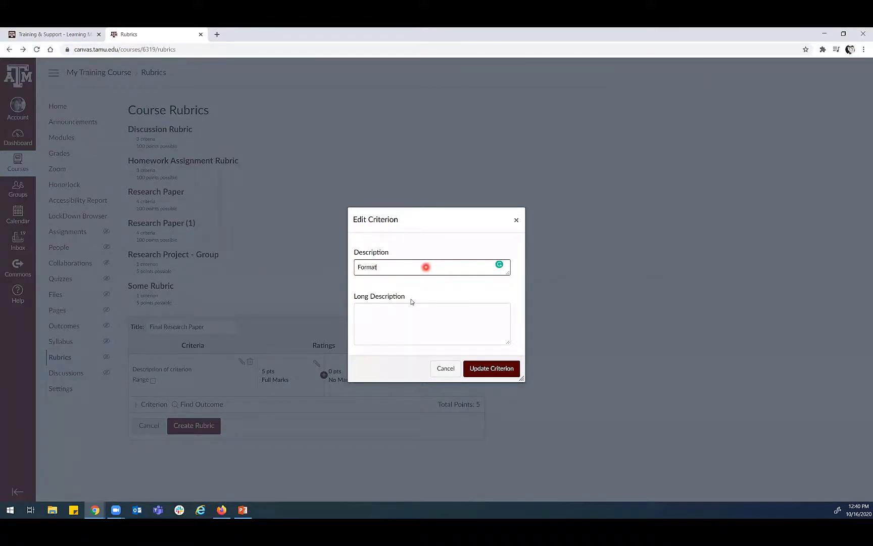
{"action": "left_click", "coordinate": [412, 324]}
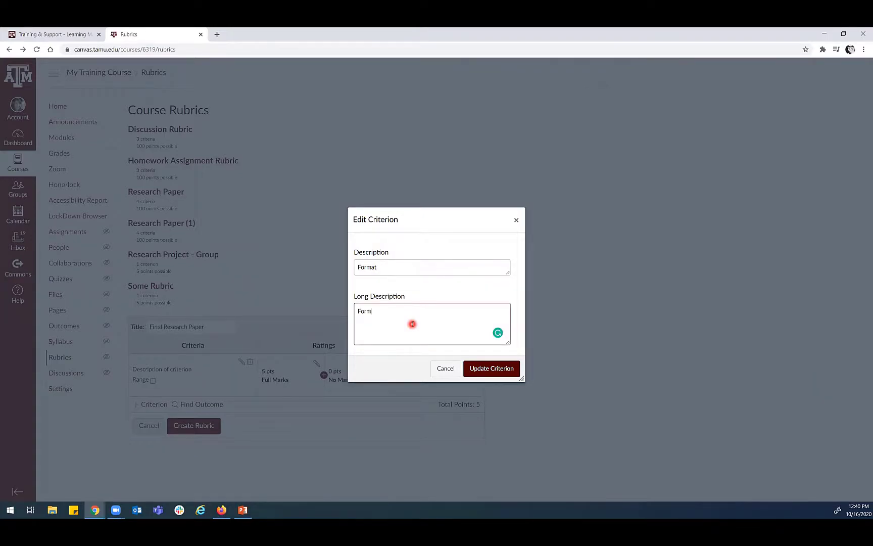
{"action": "type", "text": "Fo"}
{"action": "key", "text": "BackSpace"}
{"action": "key", "text": "BackSpace"}
{"action": "type", "text": "Paper is formatted correctly using APA style."}
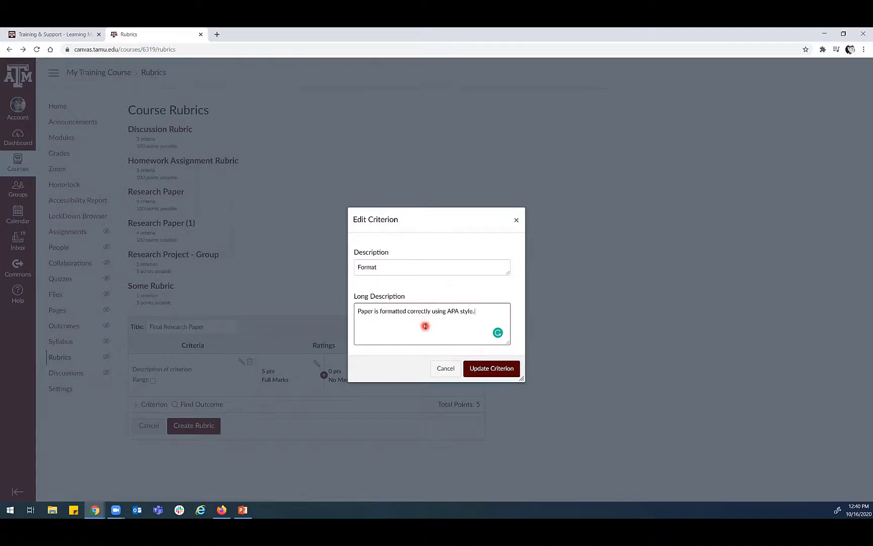
{"action": "left_click", "coordinate": [497, 370]}
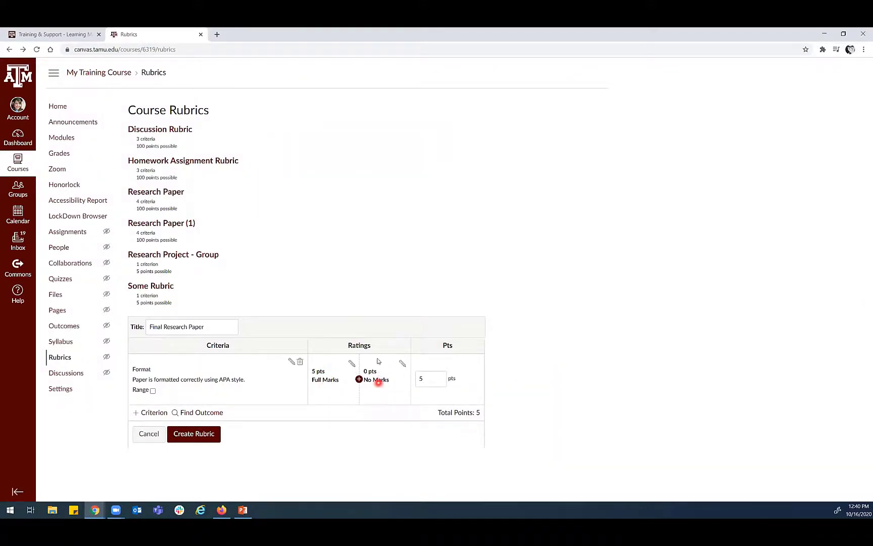
Change the Full Marks rating to 40 points, title "Exceeds Expectations", description "Paper is formatted using APA style appropriately, including citations.".
{"action": "left_click", "coordinate": [352, 367]}
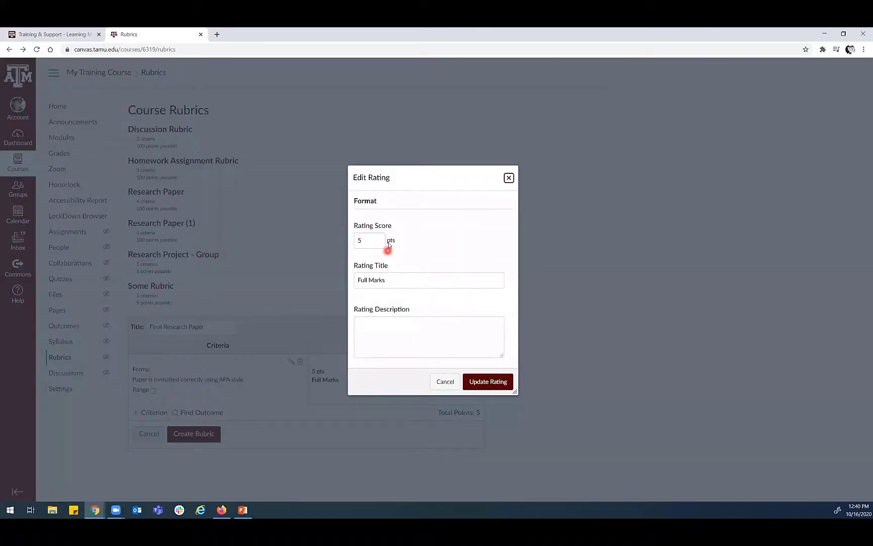
{"action": "left_click_drag", "start_coordinate": [373, 242], "coordinate": [353, 242]}
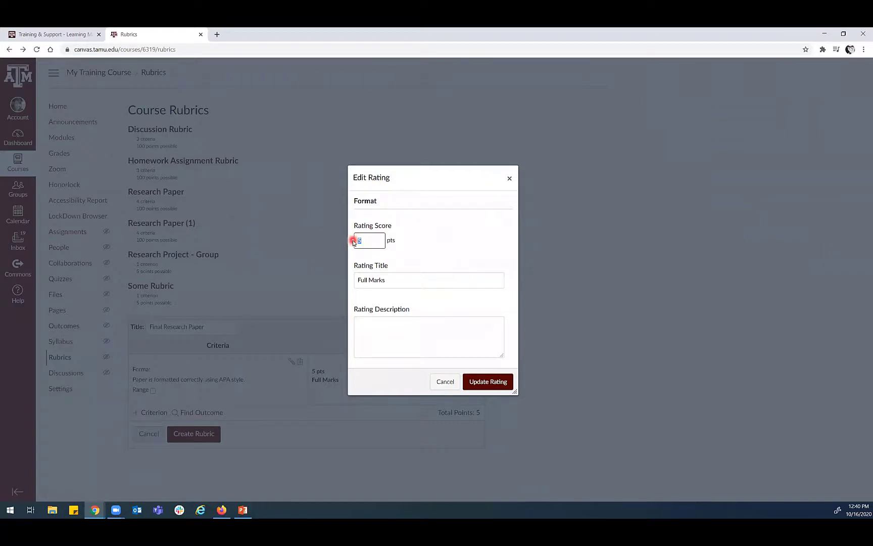
{"action": "left_click", "coordinate": [409, 279]}
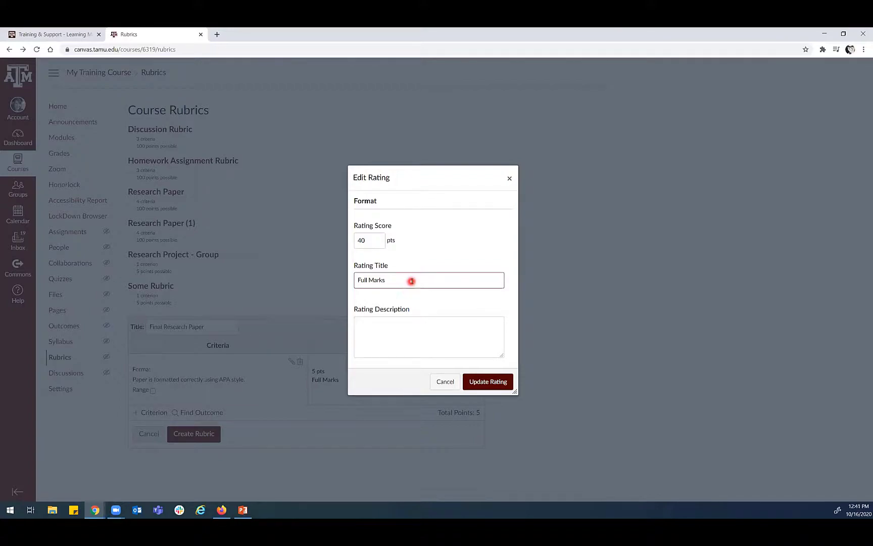
{"action": "left_click_drag", "start_coordinate": [411, 280], "coordinate": [356, 287]}
{"action": "key", "text": "BackSpace"}
{"action": "left_click", "coordinate": [399, 334]}
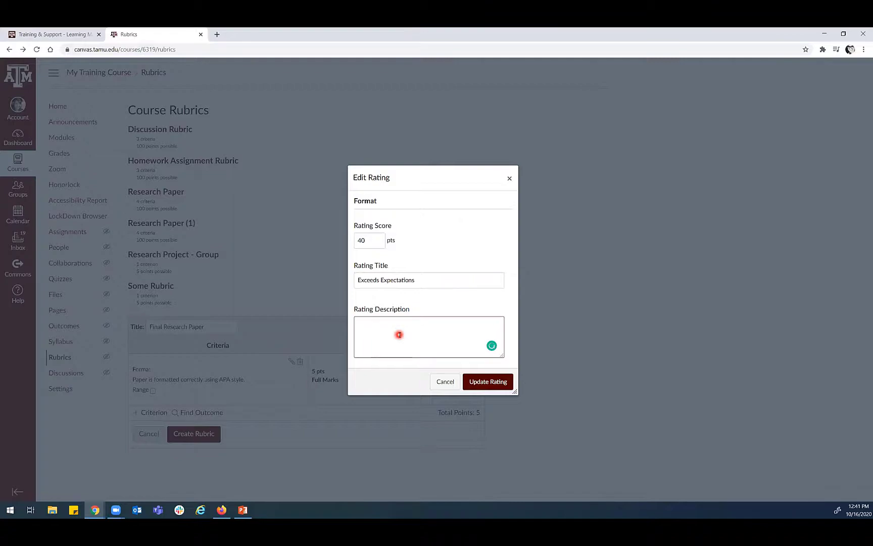
{"action": "type", "text": "Paper is formatted using APA style appropria"}
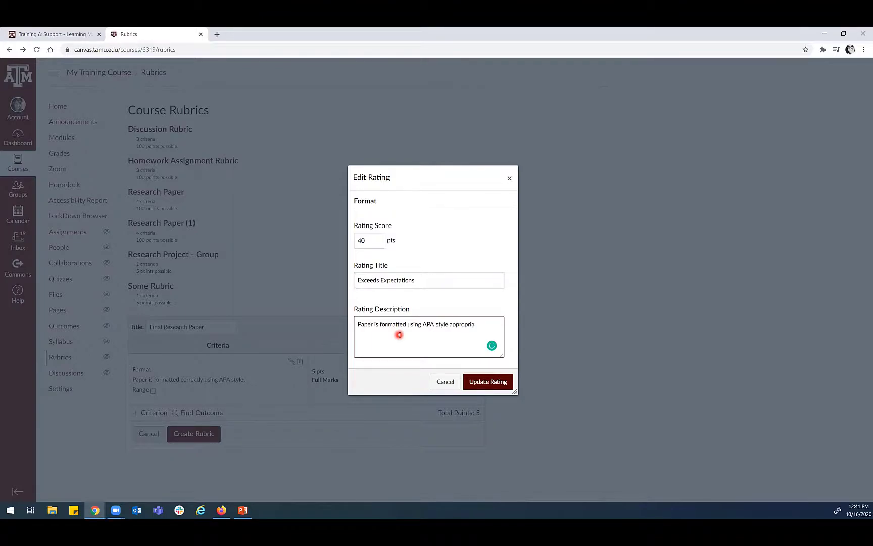
{"action": "type", "text": "tely, including citations."}
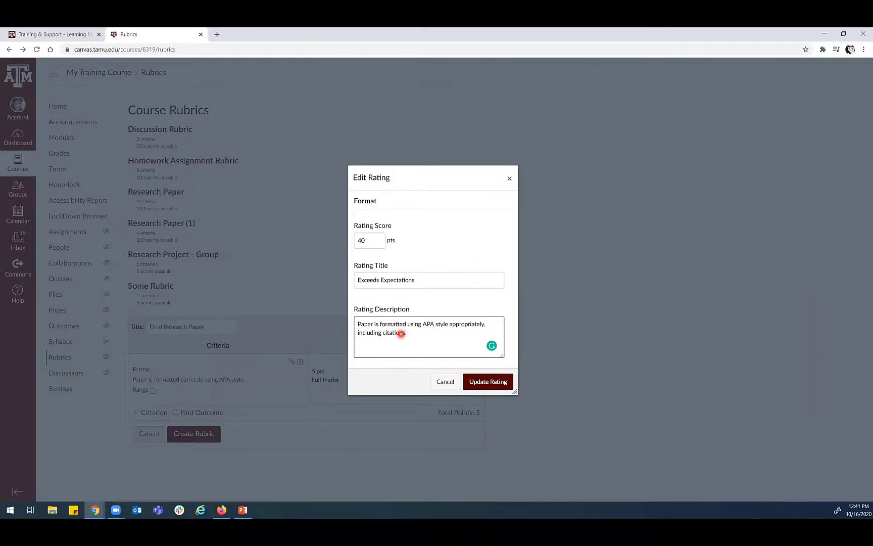
{"action": "left_click", "coordinate": [492, 377]}
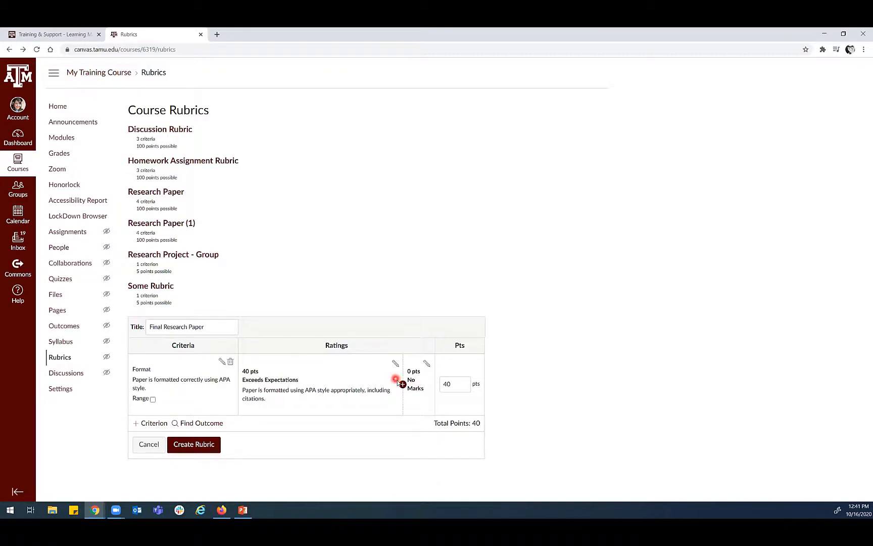
Add a 30-point rating titled "Meets Expectations" between Exceeds Expectations and No Marks, leaving its description empty.
{"action": "left_click", "coordinate": [403, 385]}
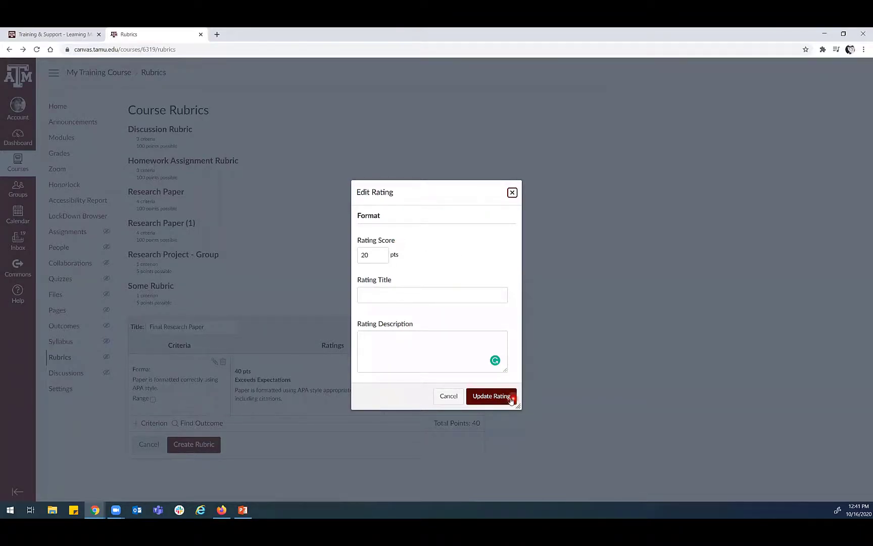
{"action": "double_click", "coordinate": [370, 255]}
{"action": "type", "text": "30"}
{"action": "left_click", "coordinate": [402, 294]}
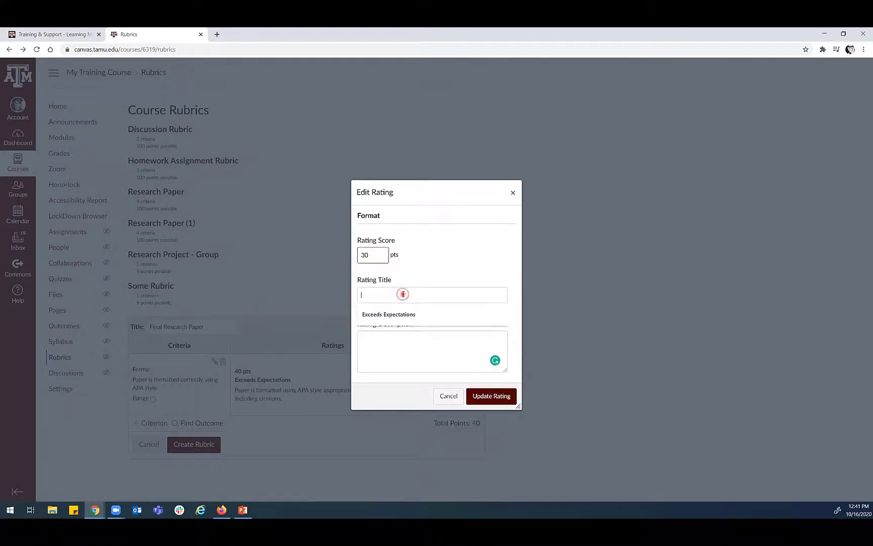
{"action": "type", "text": "Meets Expectations"}
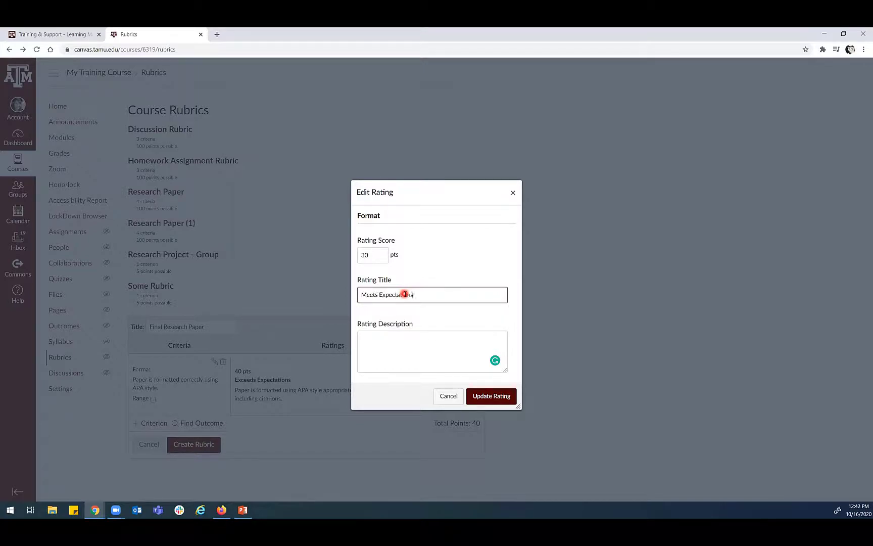
{"action": "left_click", "coordinate": [452, 354]}
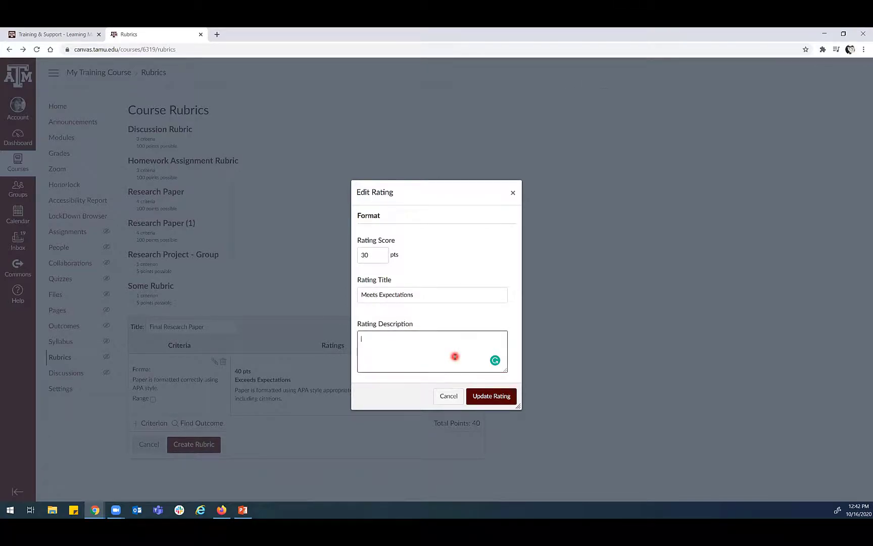
{"action": "left_click", "coordinate": [492, 396]}
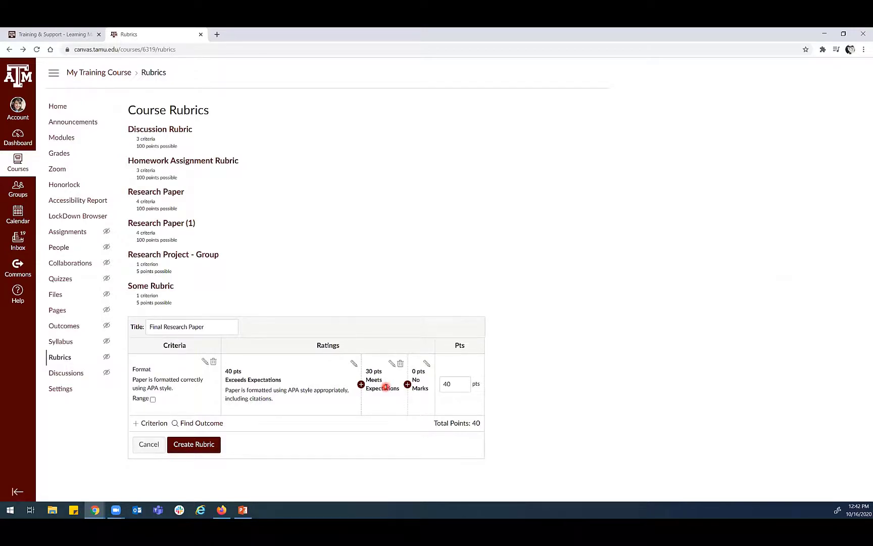
Enable point ranges for the Format criterion's ratings.
{"action": "left_click", "coordinate": [153, 399]}
{"action": "left_click", "coordinate": [152, 398]}
{"action": "left_click", "coordinate": [152, 399]}
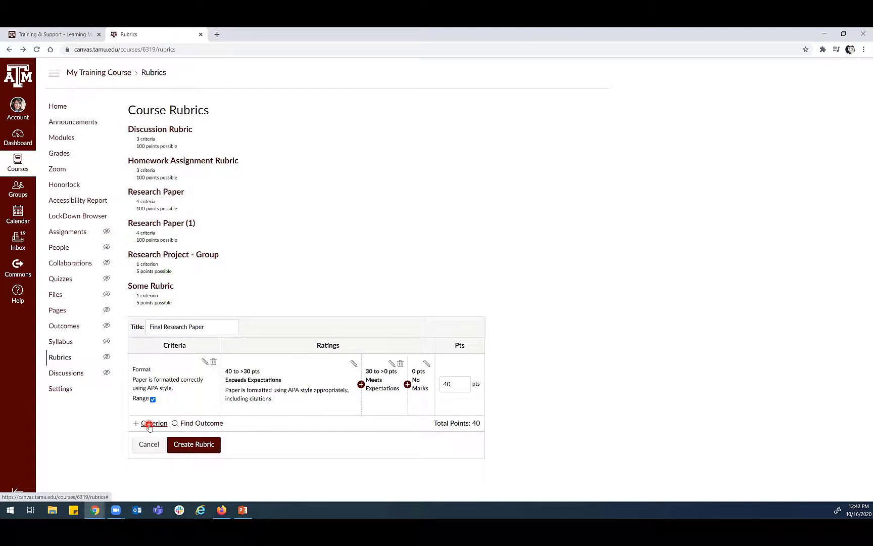
Look at the options for adding or duplicating a criterion and for finding an outcome, without applying any.
{"action": "left_click", "coordinate": [154, 423]}
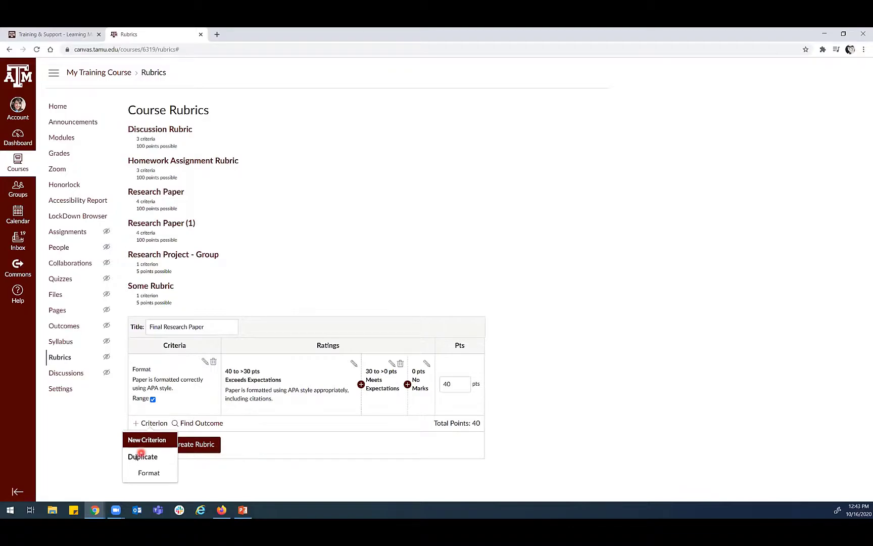
{"action": "left_click", "coordinate": [320, 424]}
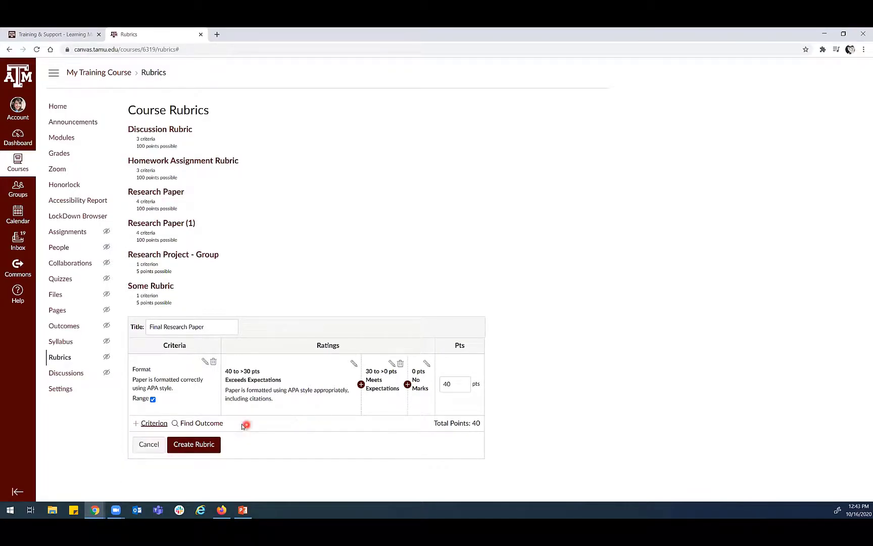
{"action": "left_click", "coordinate": [197, 424]}
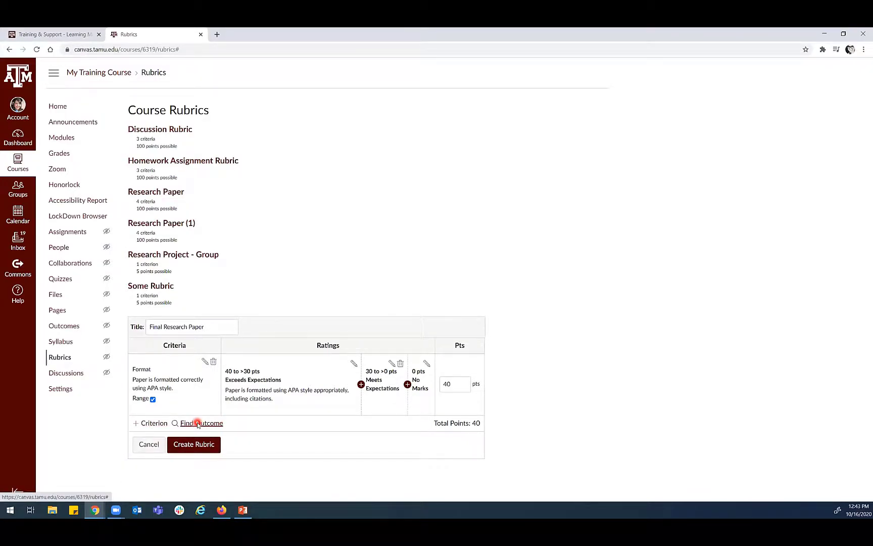
{"action": "left_click", "coordinate": [637, 129]}
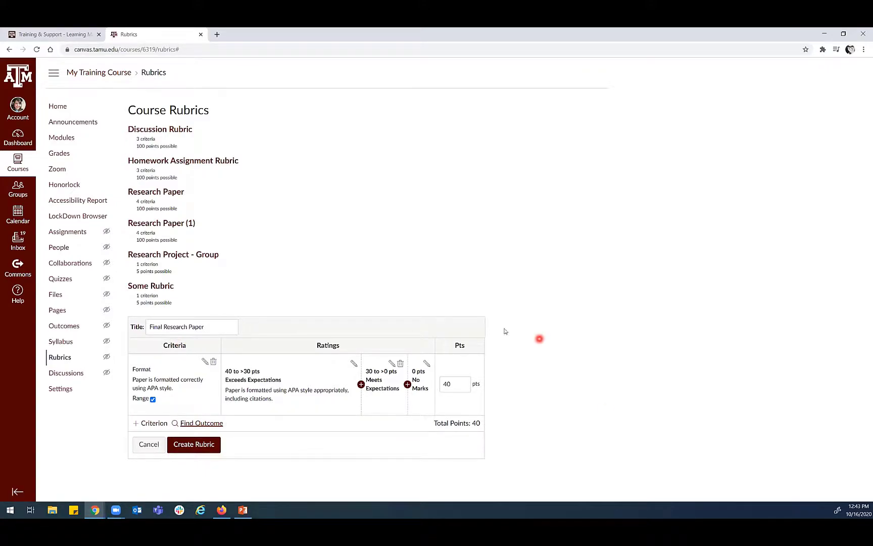
Create the Final Research Paper rubric from the completed form.
{"action": "left_click", "coordinate": [197, 447]}
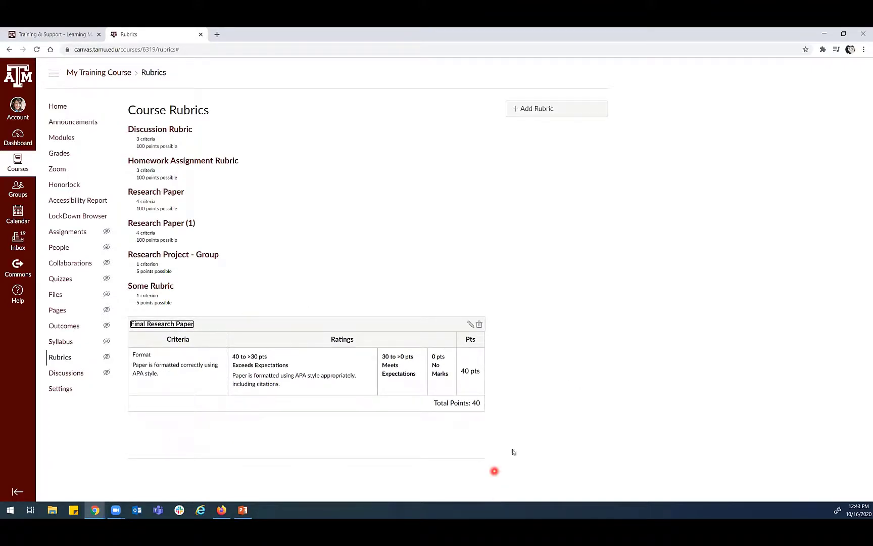
{"action": "left_click", "coordinate": [599, 373]}
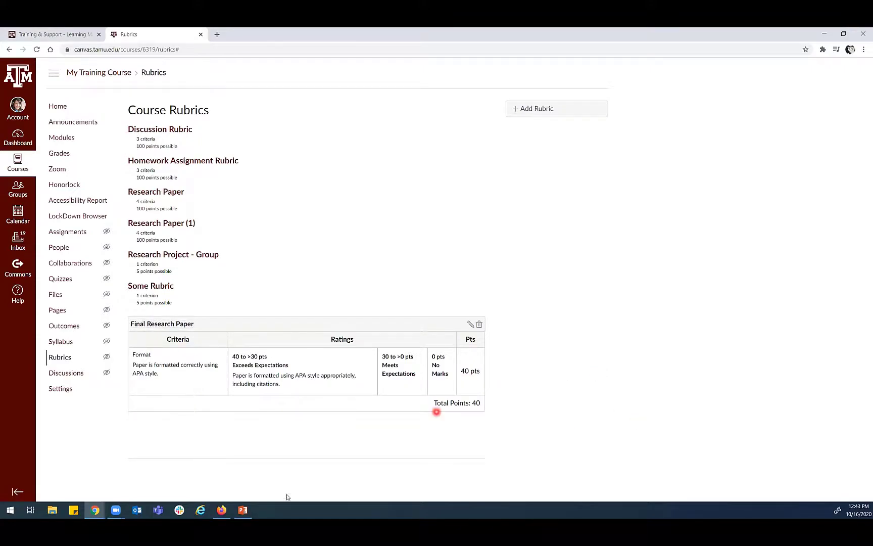
Switch to the PowerPoint slide show and advance from the Create Rubric slide to the Rubric Rating slide.
{"action": "left_click", "coordinate": [244, 510]}
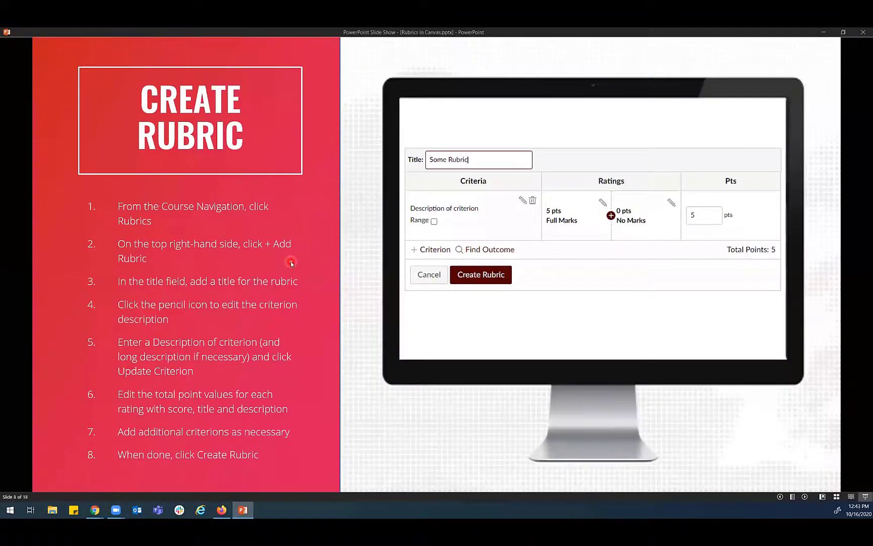
{"action": "left_click", "coordinate": [339, 254]}
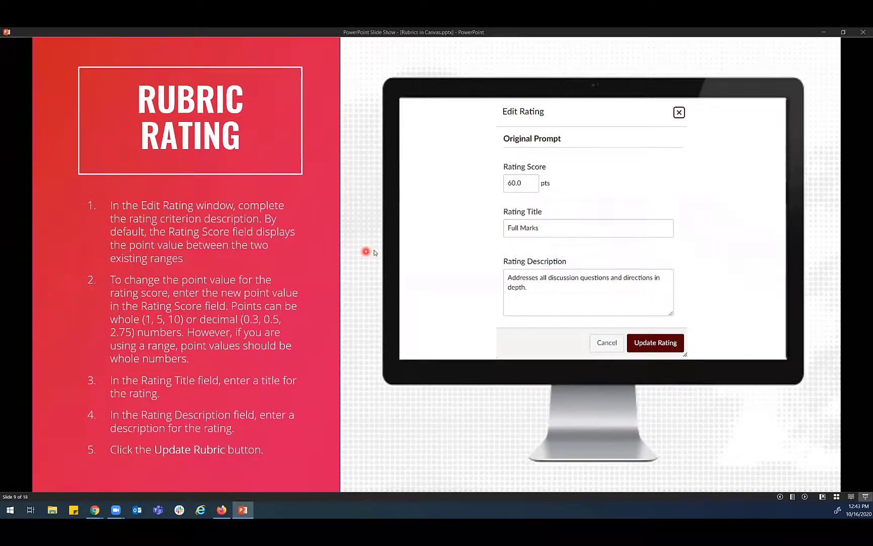
Advance the slide show to the Assignment Rubric slide.
{"action": "left_click", "coordinate": [88, 298]}
{"action": "key", "text": "Left"}
{"action": "key", "text": "Right"}
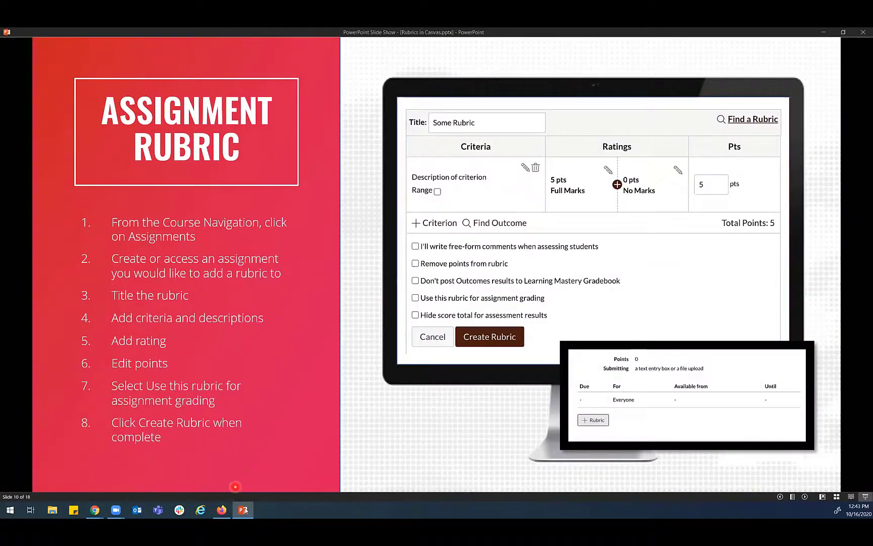
Switch to the Canvas course window in Chrome and open the course's Assignments page.
{"action": "left_click", "coordinate": [94, 509]}
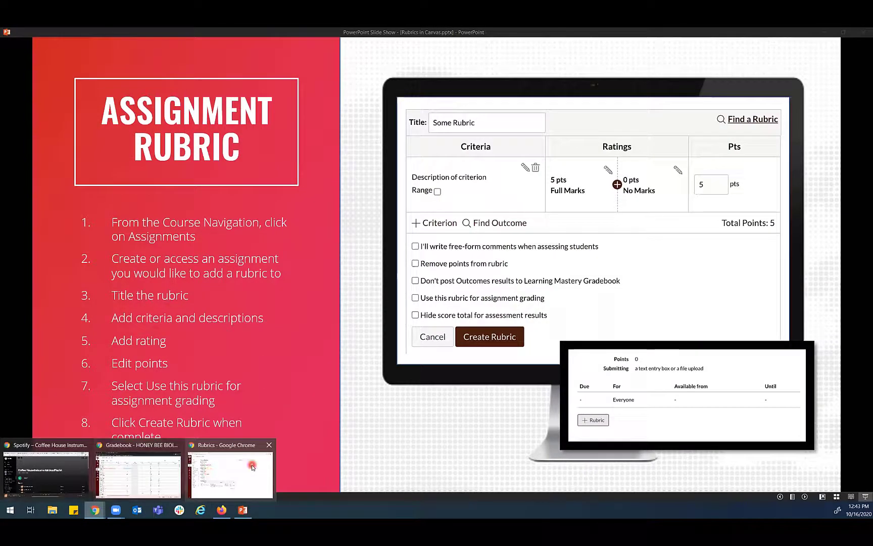
{"action": "left_click", "coordinate": [252, 466]}
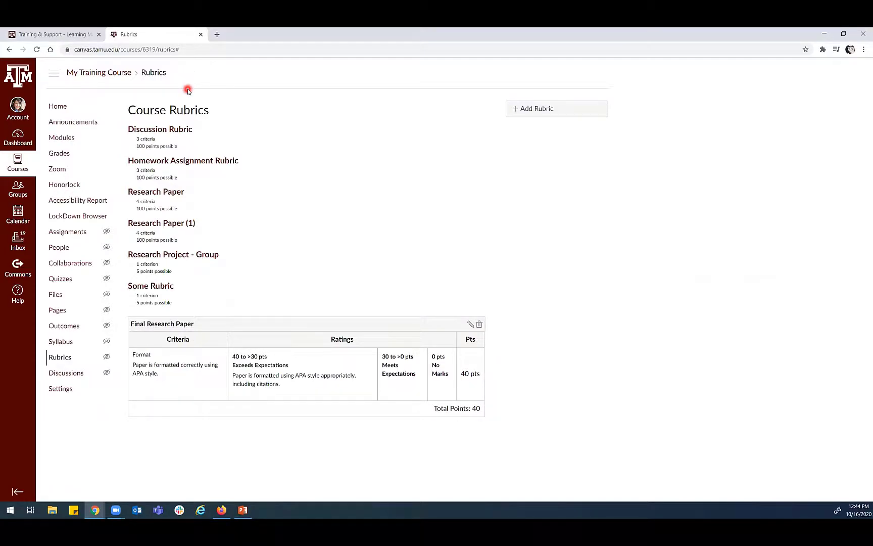
{"action": "left_click", "coordinate": [64, 233]}
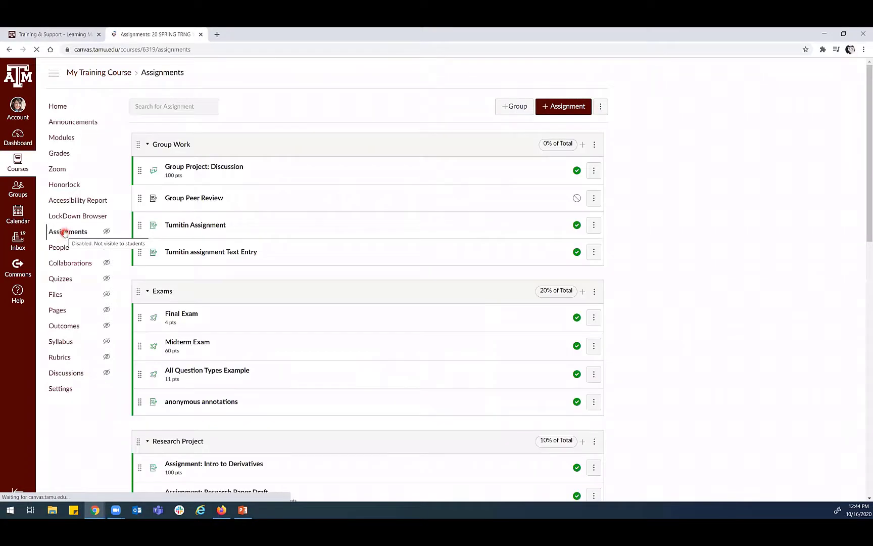
Add an assignment named Final Research Paper to the Research Project group and open its full set of options.
{"action": "scroll", "coordinate": [251, 251], "scroll_direction": "down", "scroll_amount": 1}
{"action": "scroll", "coordinate": [251, 251], "scroll_direction": "down", "scroll_amount": 4}
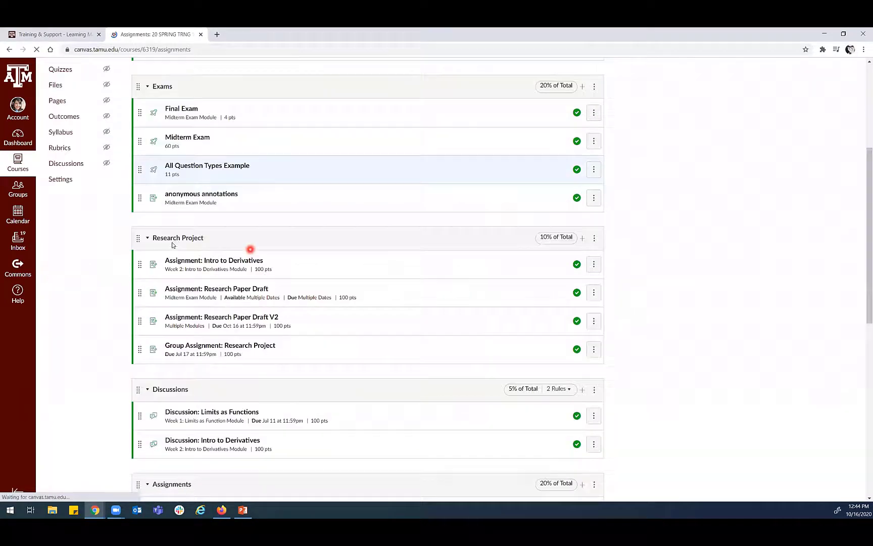
{"action": "left_click", "coordinate": [583, 235]}
{"action": "left_click", "coordinate": [443, 264]}
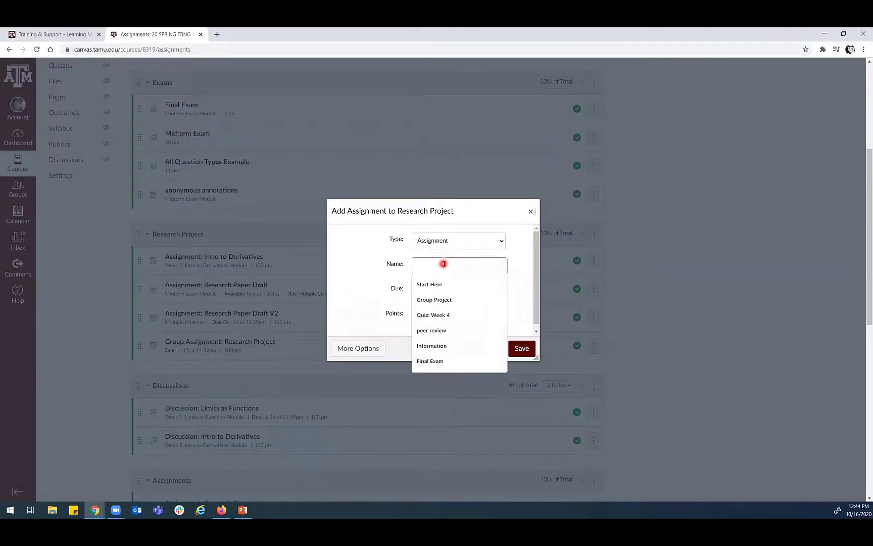
{"action": "type", "text": "Final Research Paper"}
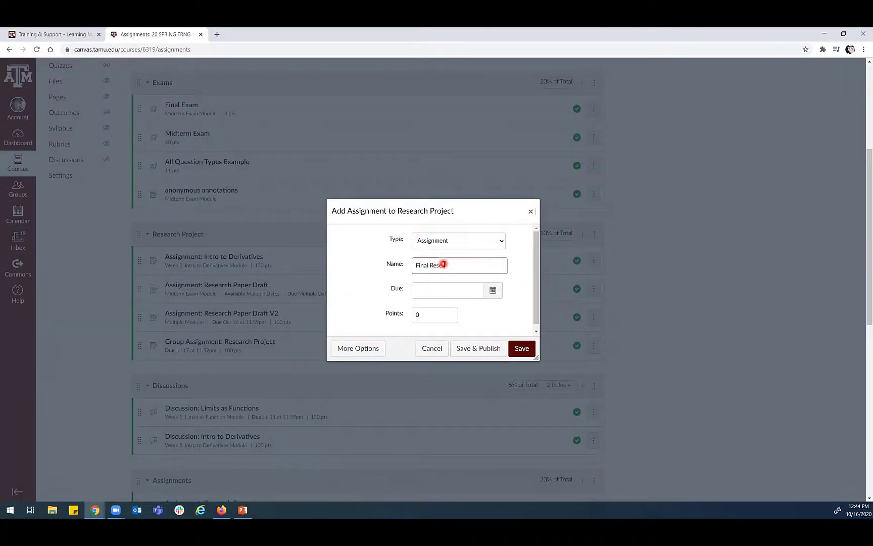
{"action": "left_click", "coordinate": [493, 290]}
{"action": "left_click", "coordinate": [342, 284]}
{"action": "left_click", "coordinate": [362, 354]}
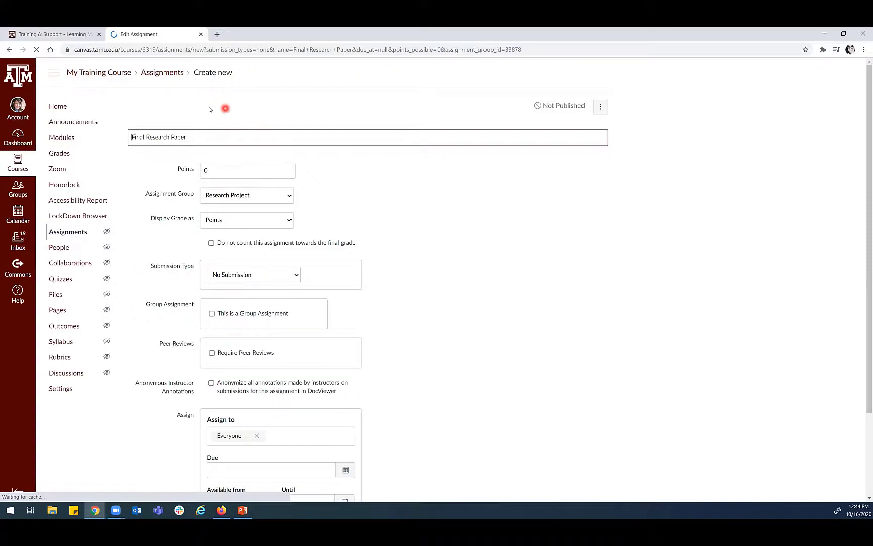
Set the assignment to 40 points with online submission by file upload.
{"action": "scroll", "coordinate": [238, 331], "scroll_direction": "down", "scroll_amount": 2}
{"action": "left_click", "coordinate": [197, 279]}
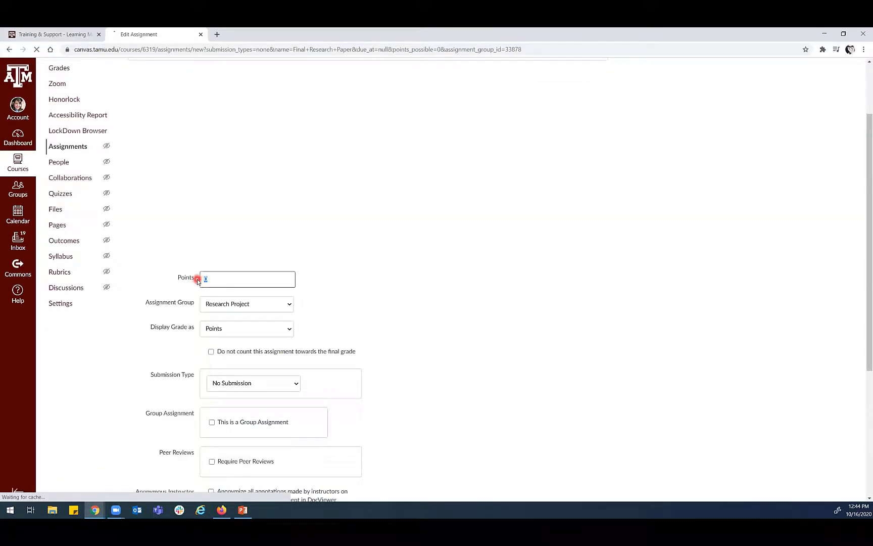
{"action": "type", "text": "40"}
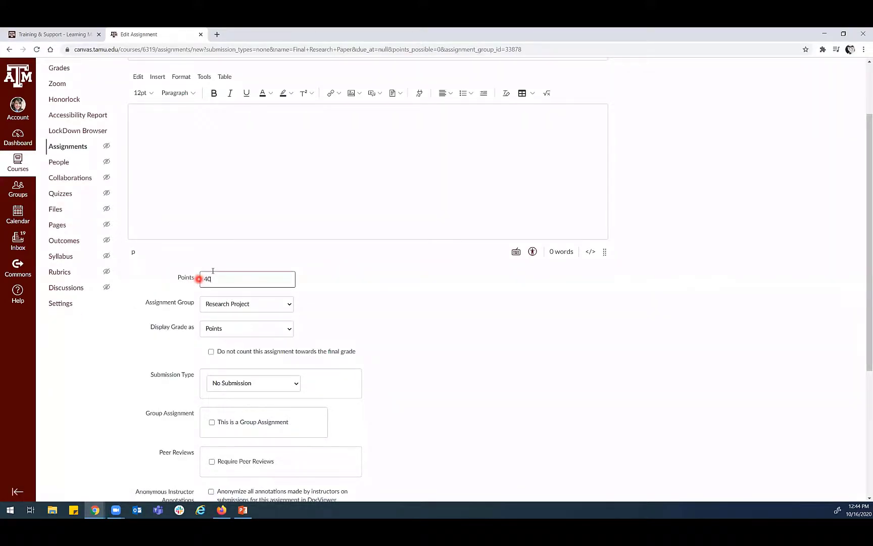
{"action": "scroll", "coordinate": [222, 286], "scroll_direction": "down", "scroll_amount": 2}
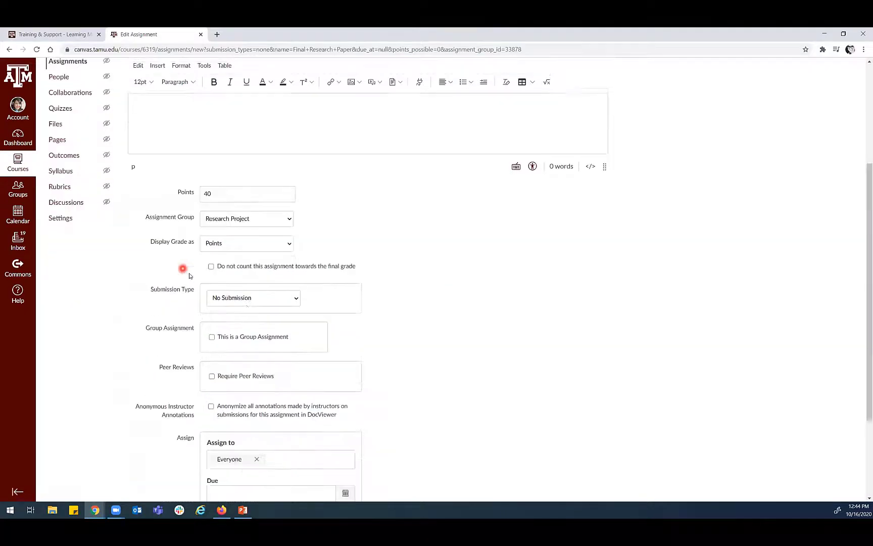
{"action": "left_click", "coordinate": [248, 302]}
{"action": "left_click", "coordinate": [235, 328]}
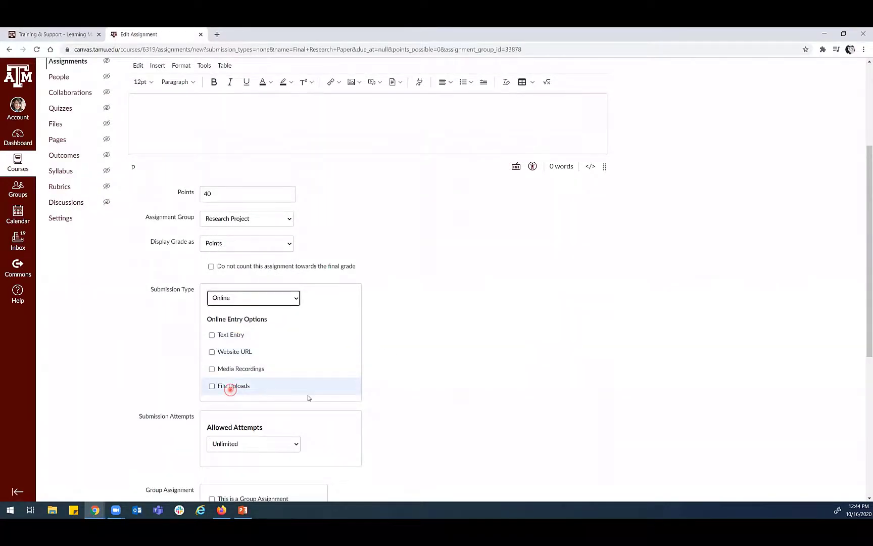
{"action": "left_click", "coordinate": [232, 386]}
Save the Final Research Paper assignment without publishing it.
{"action": "scroll", "coordinate": [456, 392], "scroll_direction": "down", "scroll_amount": 7}
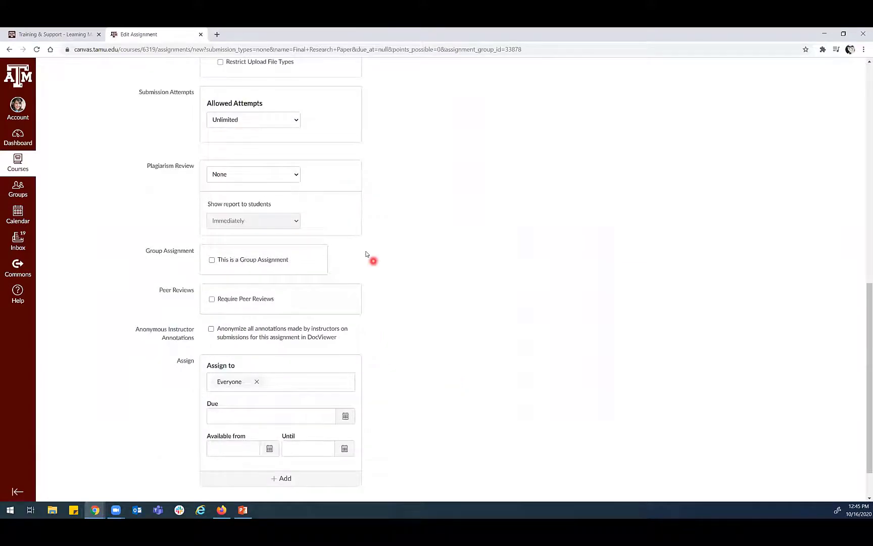
{"action": "scroll", "coordinate": [366, 253], "scroll_direction": "down", "scroll_amount": 1}
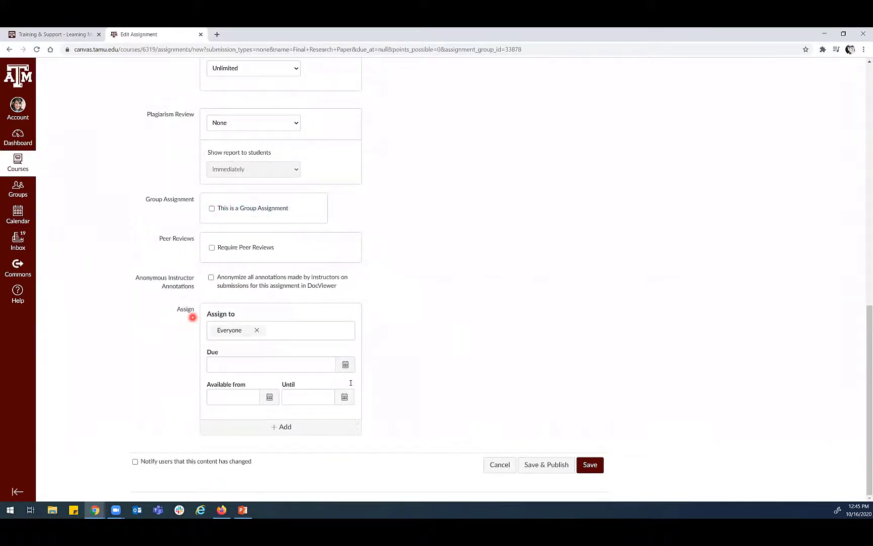
{"action": "left_click", "coordinate": [590, 465]}
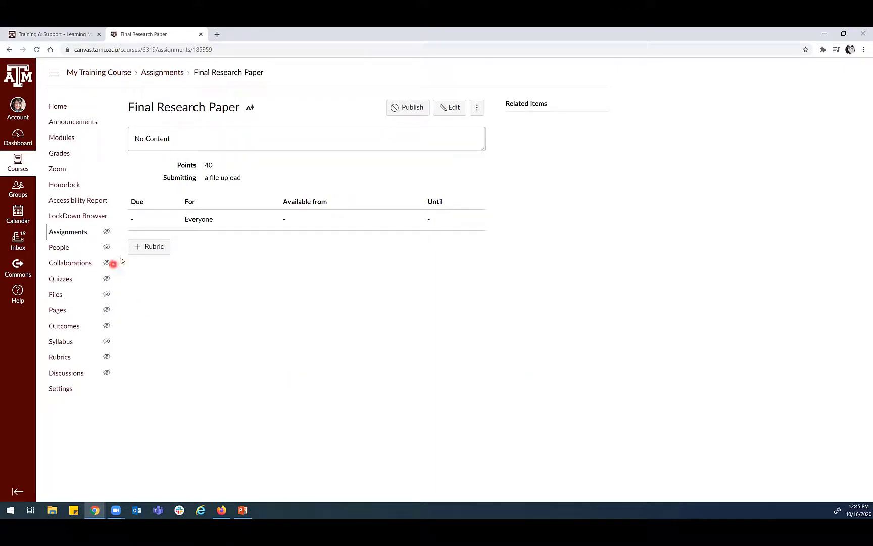
Start adding a rubric to the assignment and browse the courses that hold existing rubrics.
{"action": "left_click", "coordinate": [151, 248]}
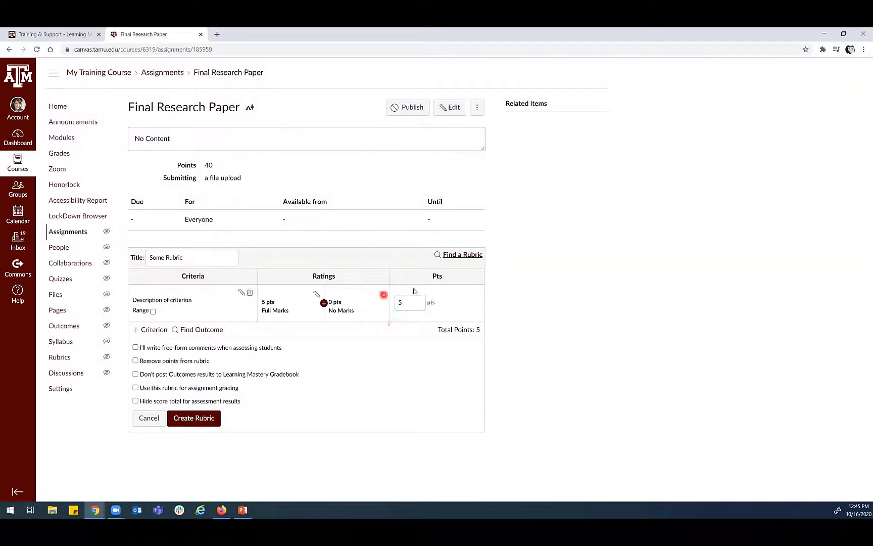
{"action": "left_click", "coordinate": [456, 255]}
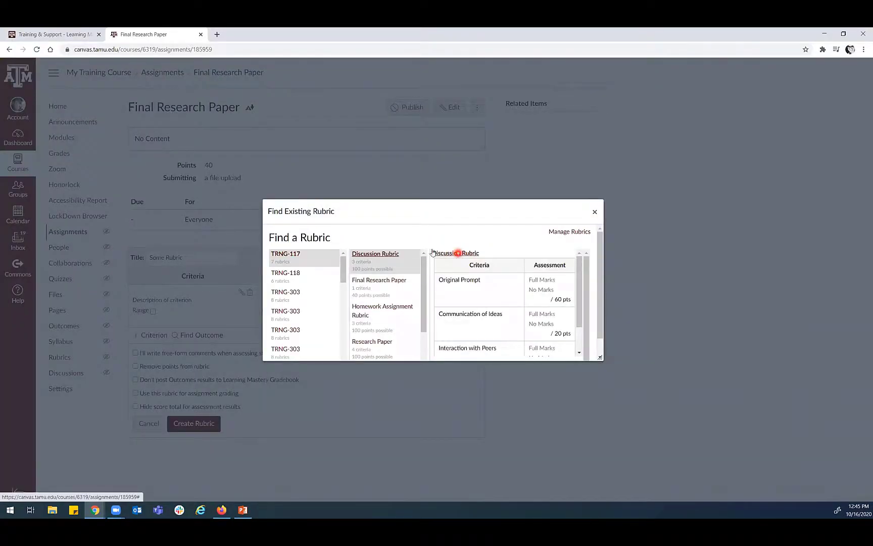
{"action": "scroll", "coordinate": [295, 283], "scroll_direction": "down", "scroll_amount": 6}
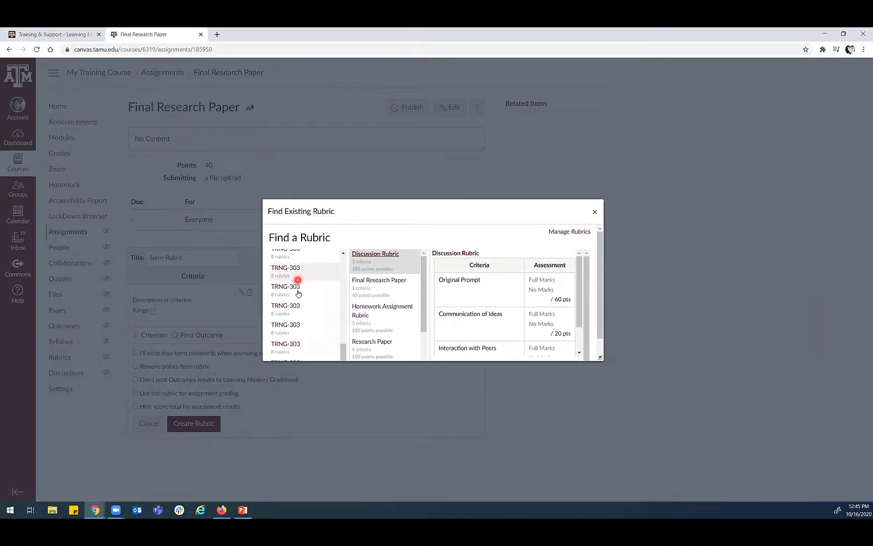
{"action": "left_click", "coordinate": [303, 345]}
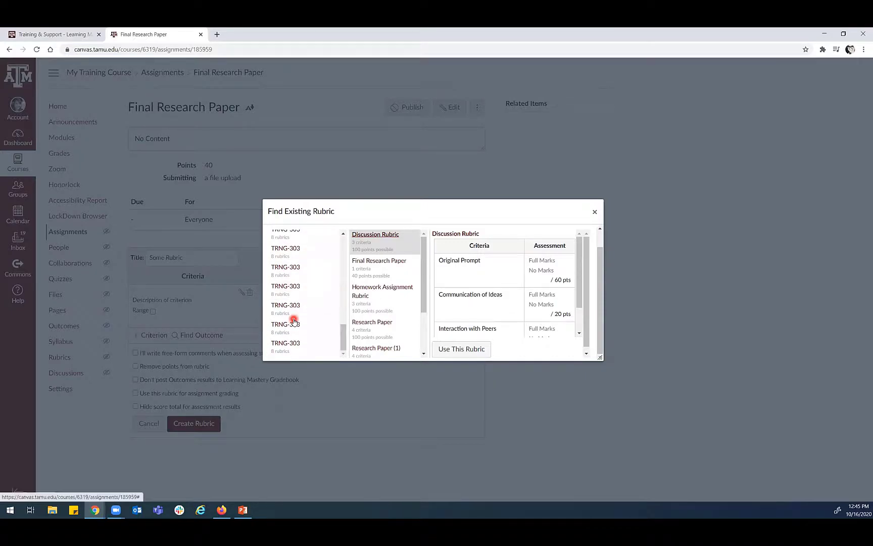
{"action": "scroll", "coordinate": [293, 320], "scroll_direction": "up", "scroll_amount": 5}
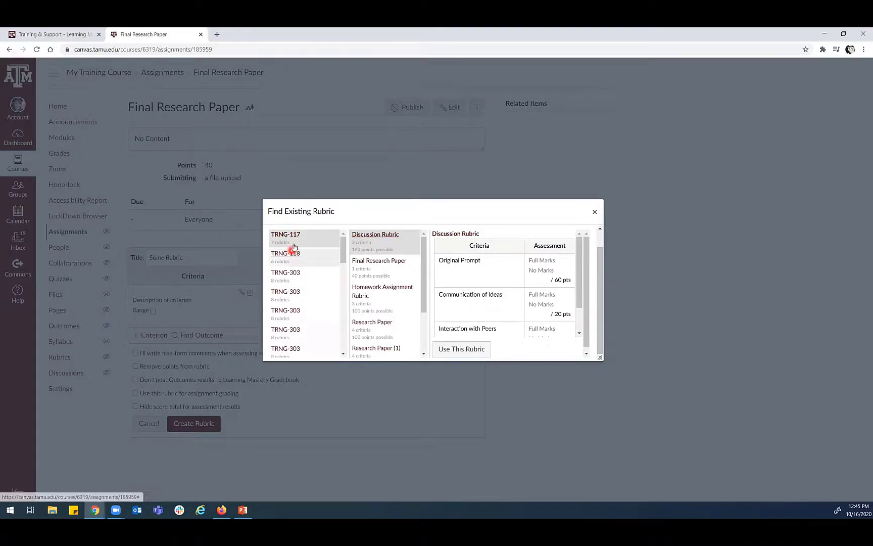
Attach the existing Final Research Paper rubric from TRNG-117 to the assignment.
{"action": "left_click", "coordinate": [389, 261]}
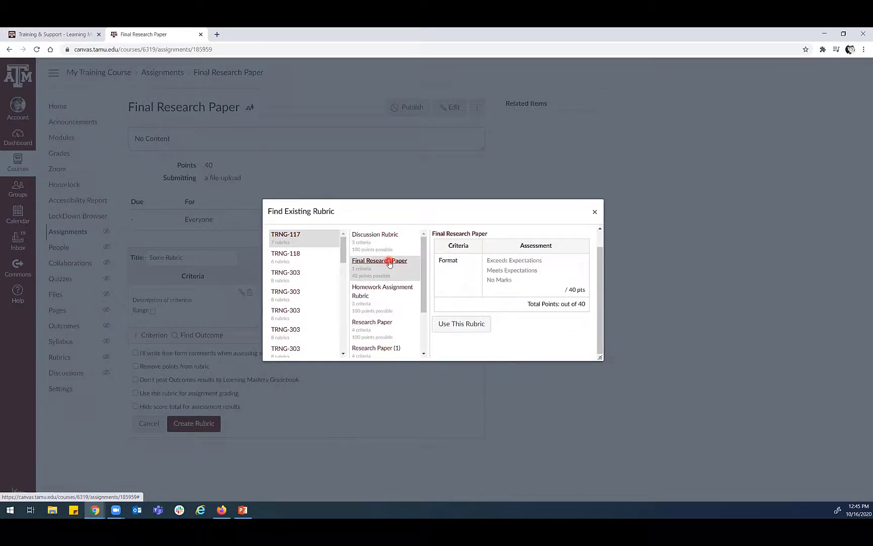
{"action": "scroll", "coordinate": [493, 258], "scroll_direction": "up", "scroll_amount": 1}
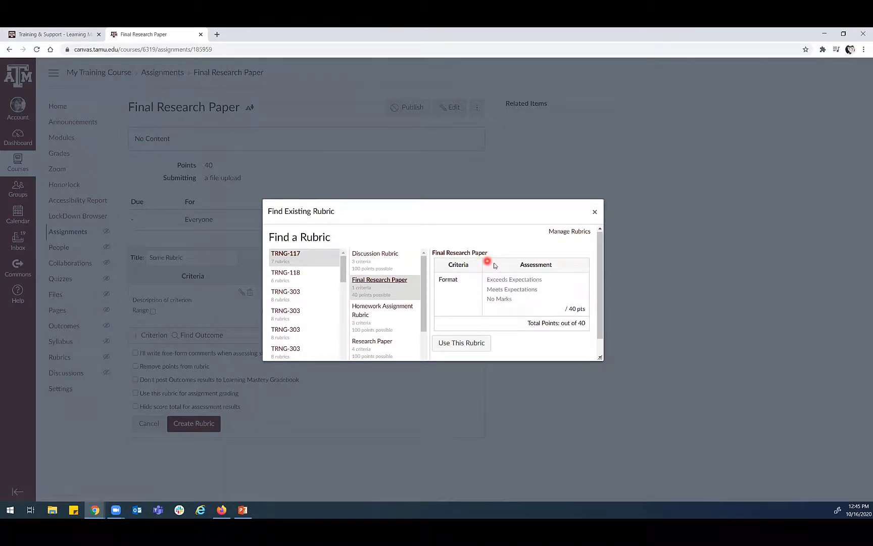
{"action": "scroll", "coordinate": [495, 268], "scroll_direction": "down", "scroll_amount": 1}
{"action": "scroll", "coordinate": [460, 323], "scroll_direction": "up", "scroll_amount": 1}
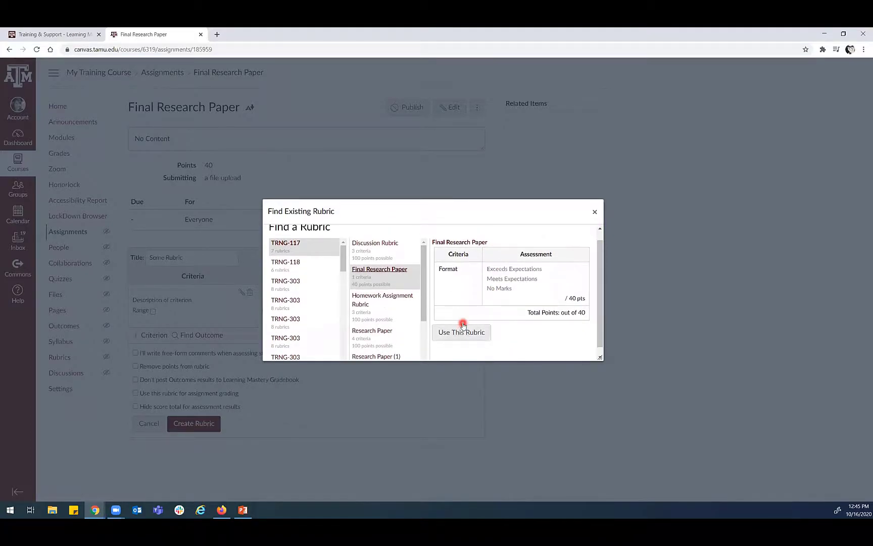
{"action": "scroll", "coordinate": [397, 298], "scroll_direction": "down", "scroll_amount": 3}
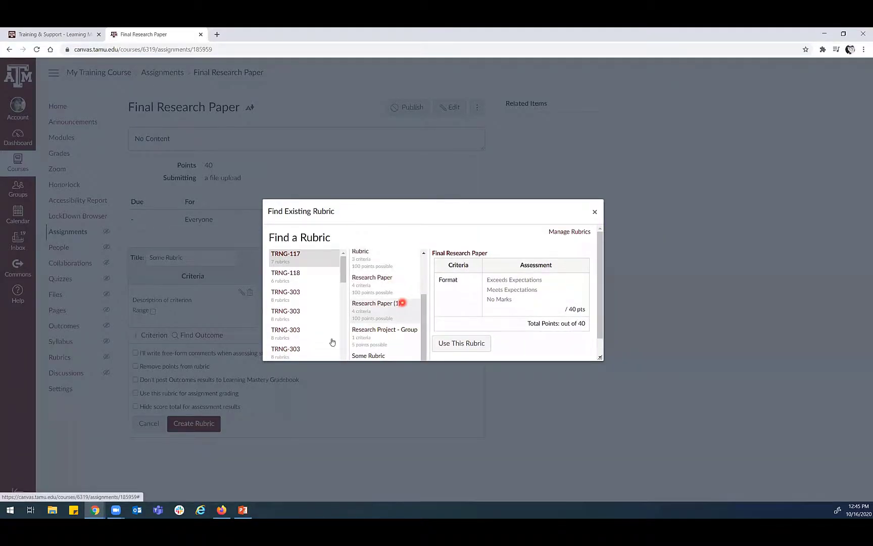
{"action": "scroll", "coordinate": [398, 303], "scroll_direction": "down", "scroll_amount": 1}
{"action": "scroll", "coordinate": [396, 286], "scroll_direction": "up", "scroll_amount": 3}
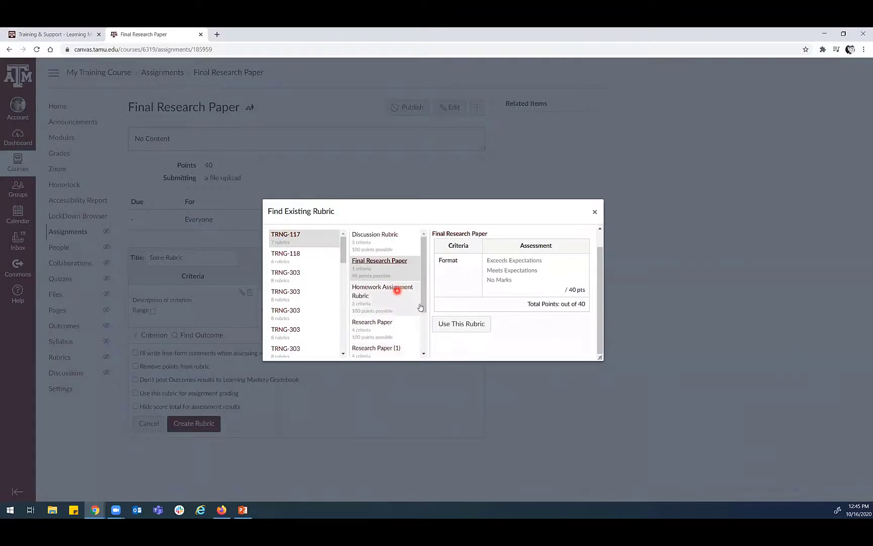
{"action": "left_click", "coordinate": [468, 326]}
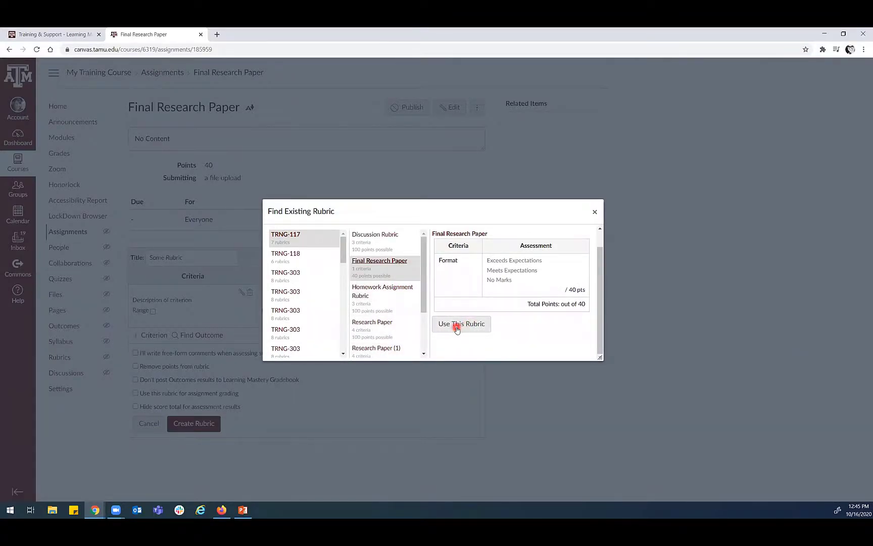
{"action": "left_click", "coordinate": [457, 330]}
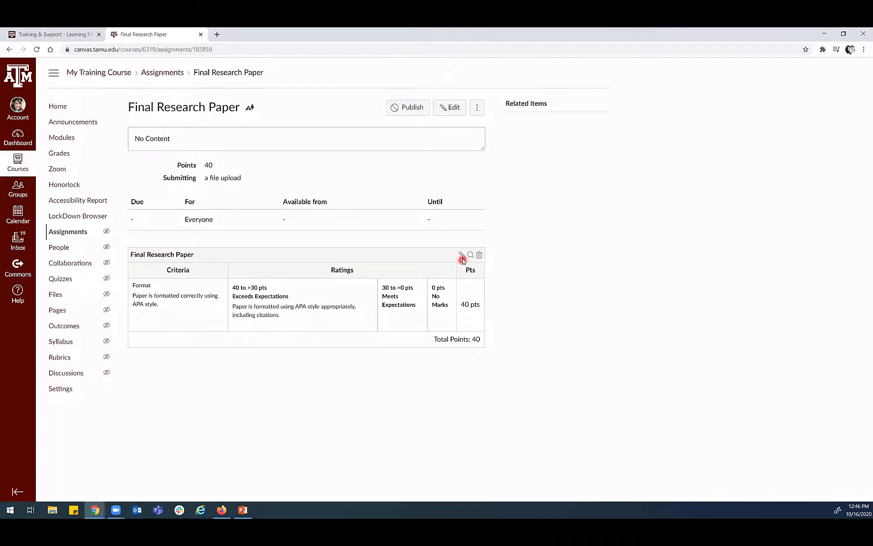
Open the rubric attached to the assignment for editing.
{"action": "left_click", "coordinate": [462, 255]}
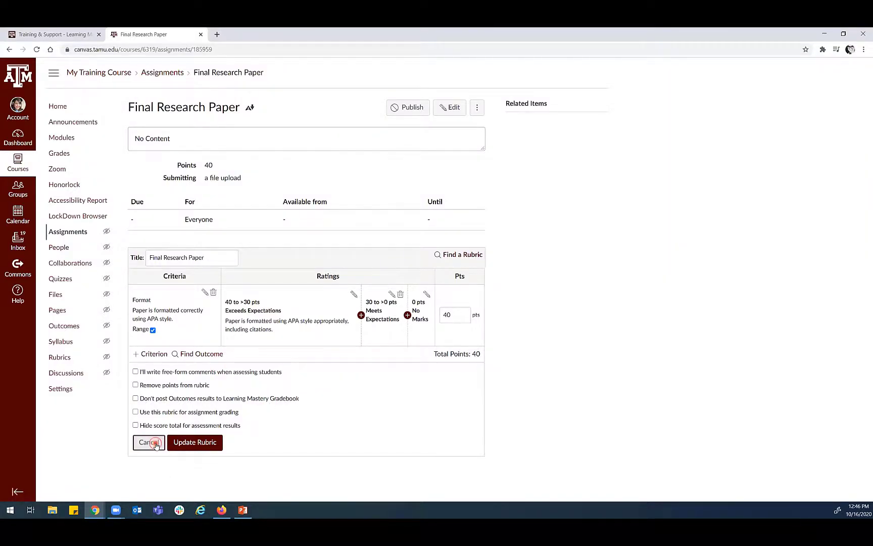
{"action": "left_click", "coordinate": [213, 441]}
{"action": "left_click", "coordinate": [460, 255]}
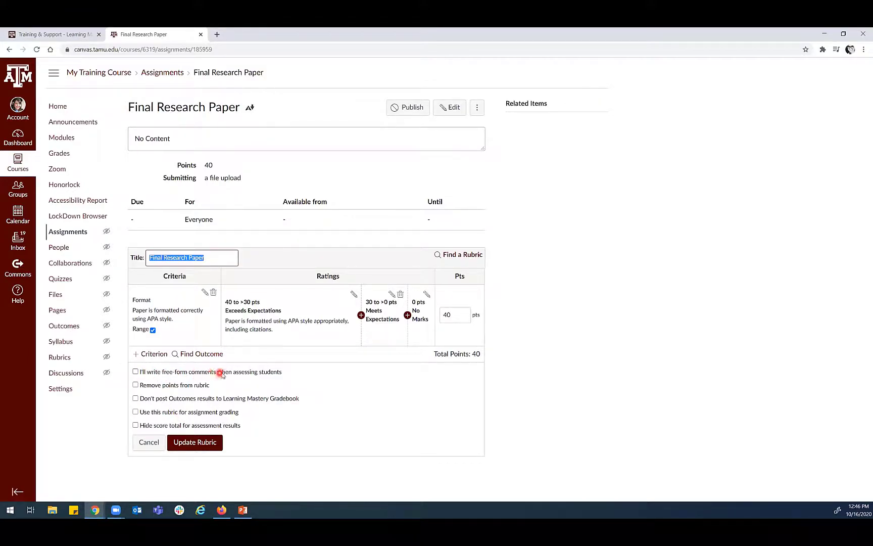
Try the rubric options for writing free-form comments when assessing students and for removing points from the rubric.
{"action": "left_click", "coordinate": [265, 374]}
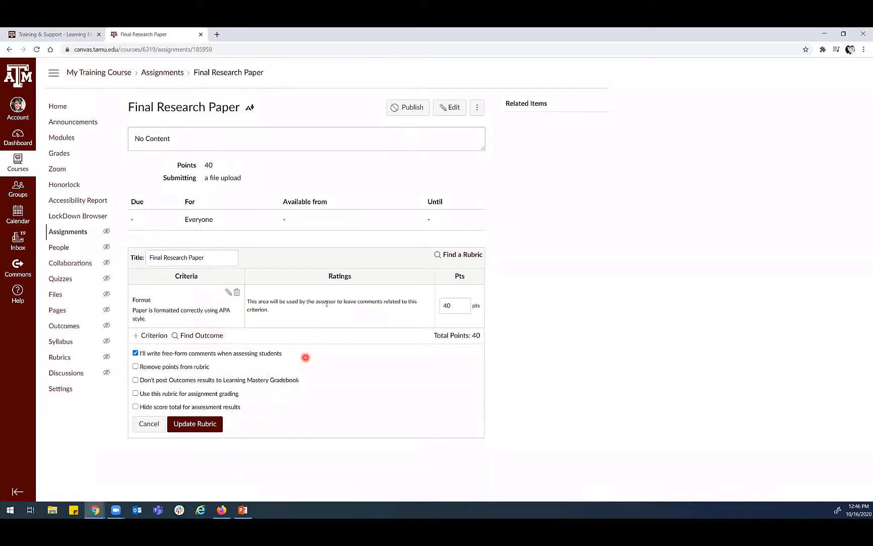
{"action": "left_click", "coordinate": [229, 356]}
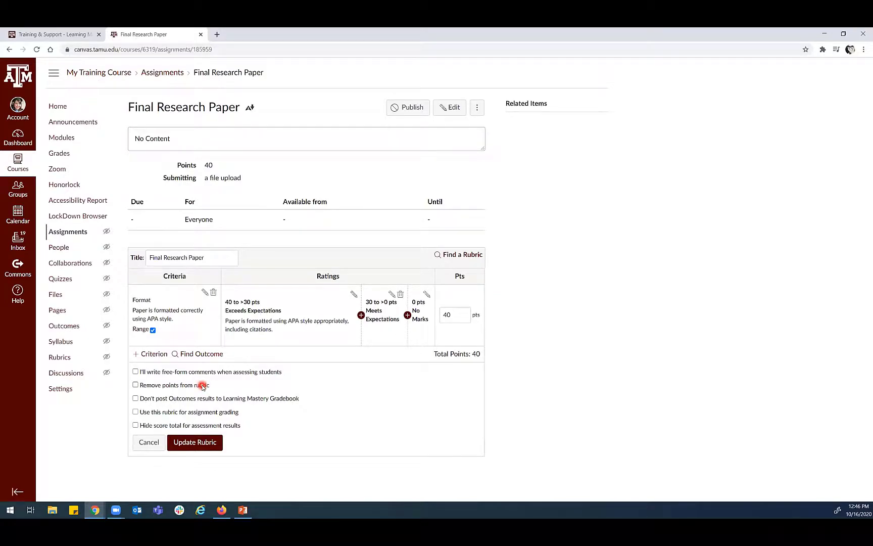
{"action": "left_click", "coordinate": [202, 386]}
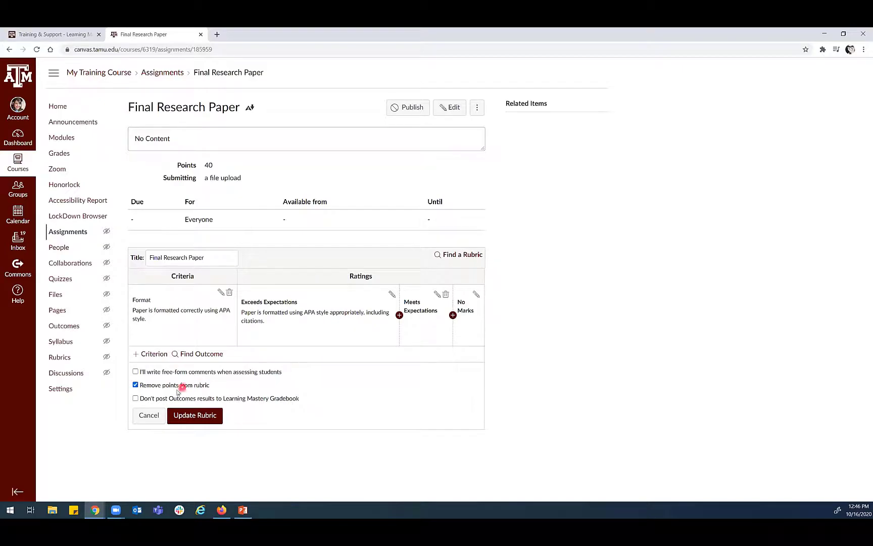
{"action": "left_click", "coordinate": [177, 386]}
{"action": "left_click", "coordinate": [177, 386]}
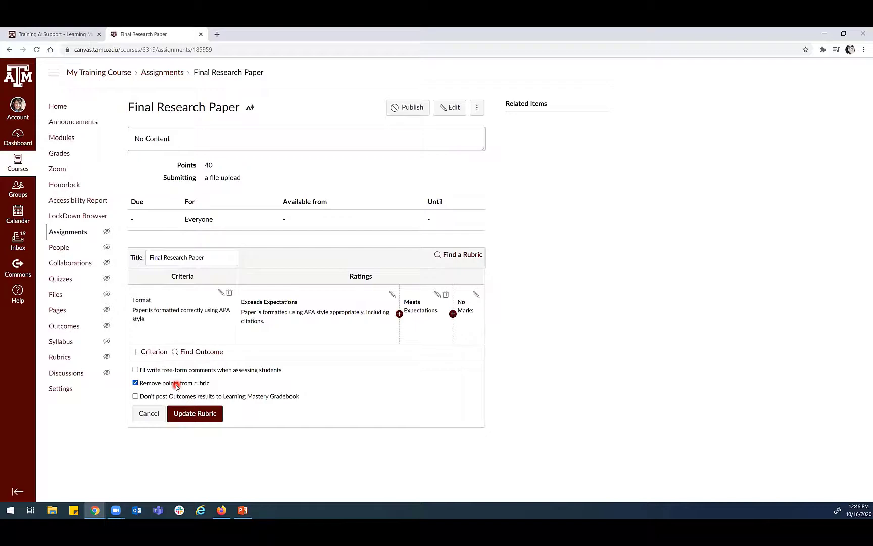
{"action": "left_click", "coordinate": [177, 386]}
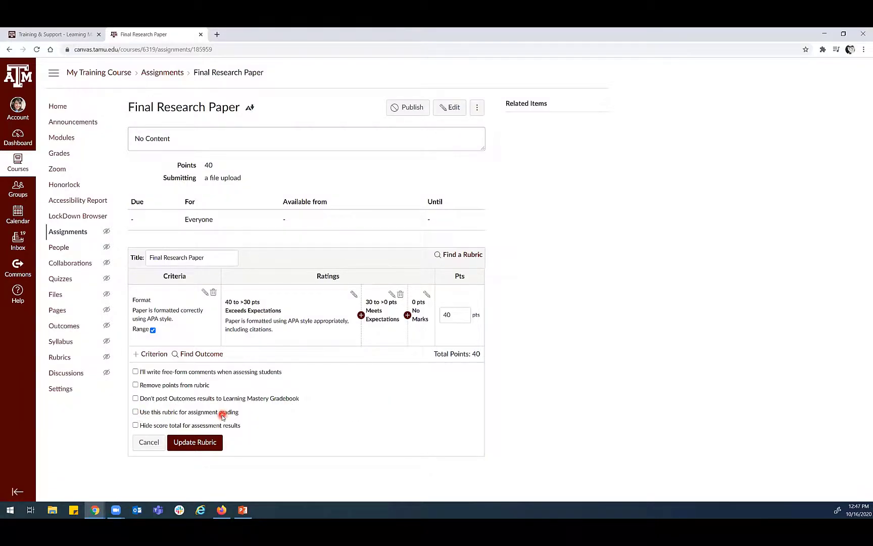
Enable the use of this rubric for assignment grading.
{"action": "left_click", "coordinate": [135, 412]}
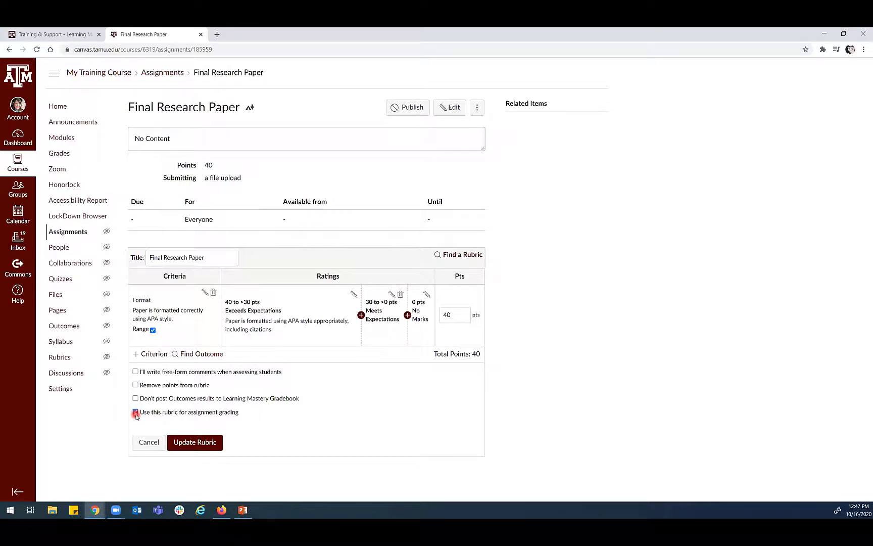
Turn off the rubric's use for assignment grading and try the option to hide the score total for assessment results.
{"action": "left_click", "coordinate": [134, 412]}
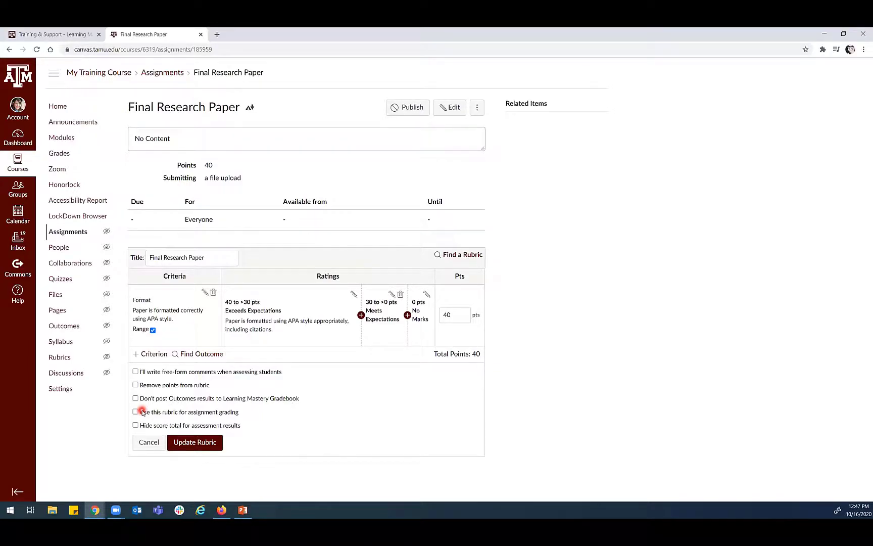
{"action": "left_click", "coordinate": [145, 427]}
{"action": "left_click", "coordinate": [146, 427]}
Turn on the use of this rubric for assignment grading again and save the rubric changes.
{"action": "left_click", "coordinate": [140, 409]}
{"action": "left_click", "coordinate": [172, 411]}
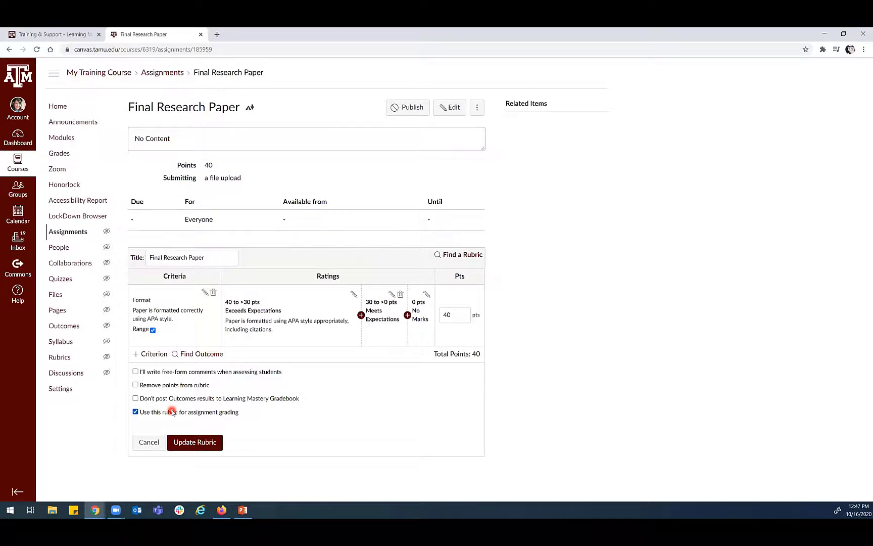
{"action": "left_click", "coordinate": [203, 446]}
{"action": "left_click", "coordinate": [204, 447]}
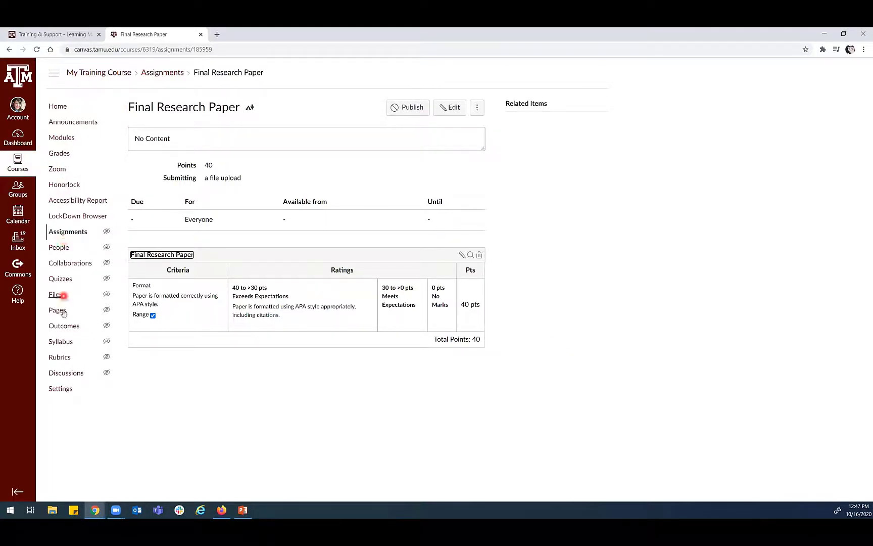
Find and open the graded discussion "Discussion: Intro to Derivatives" in the course's discussions.
{"action": "left_click", "coordinate": [65, 377]}
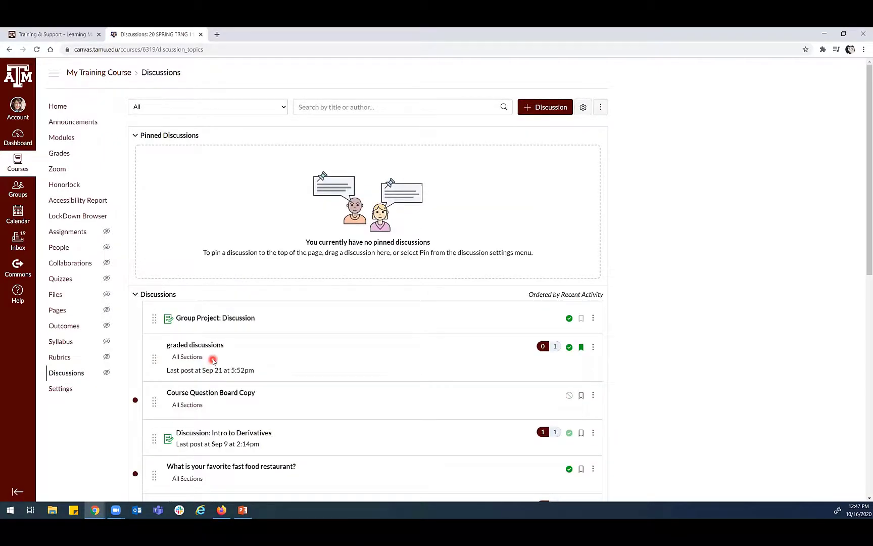
{"action": "scroll", "coordinate": [327, 373], "scroll_direction": "down", "scroll_amount": 4}
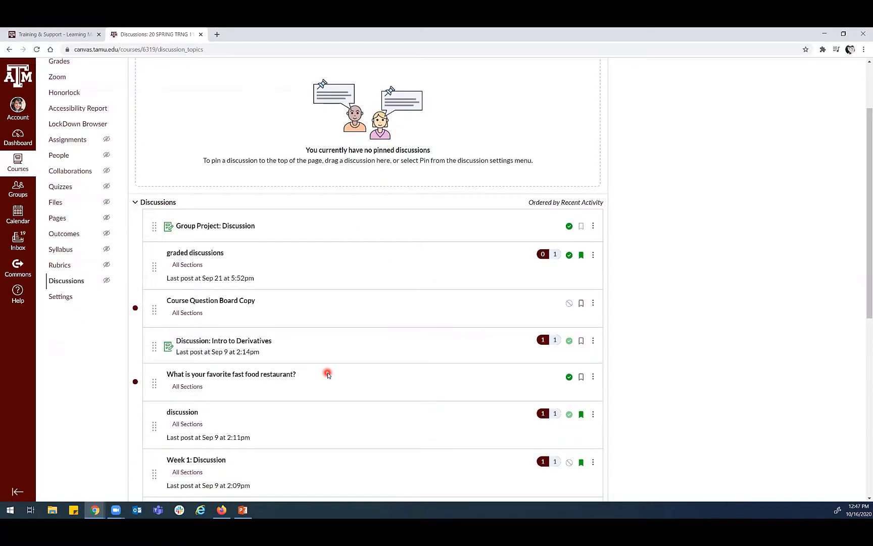
{"action": "scroll", "coordinate": [297, 263], "scroll_direction": "up", "scroll_amount": 3}
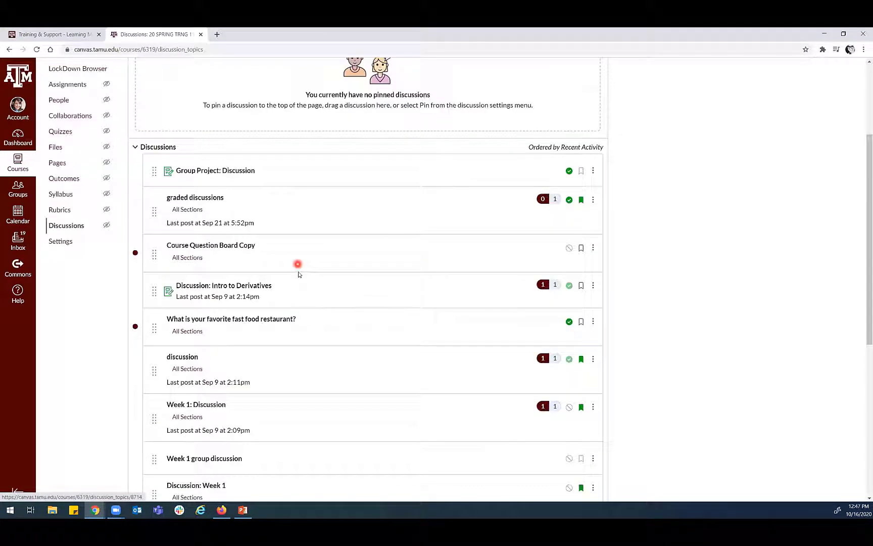
{"action": "scroll", "coordinate": [298, 271], "scroll_direction": "down", "scroll_amount": 7}
{"action": "scroll", "coordinate": [290, 267], "scroll_direction": "up", "scroll_amount": 1}
{"action": "left_click", "coordinate": [258, 168]}
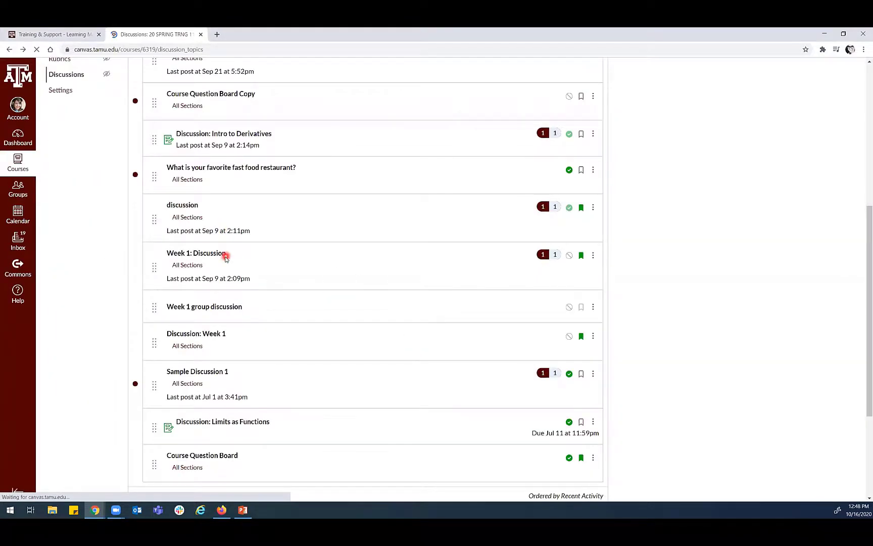
{"action": "scroll", "coordinate": [222, 212], "scroll_direction": "up", "scroll_amount": 3}
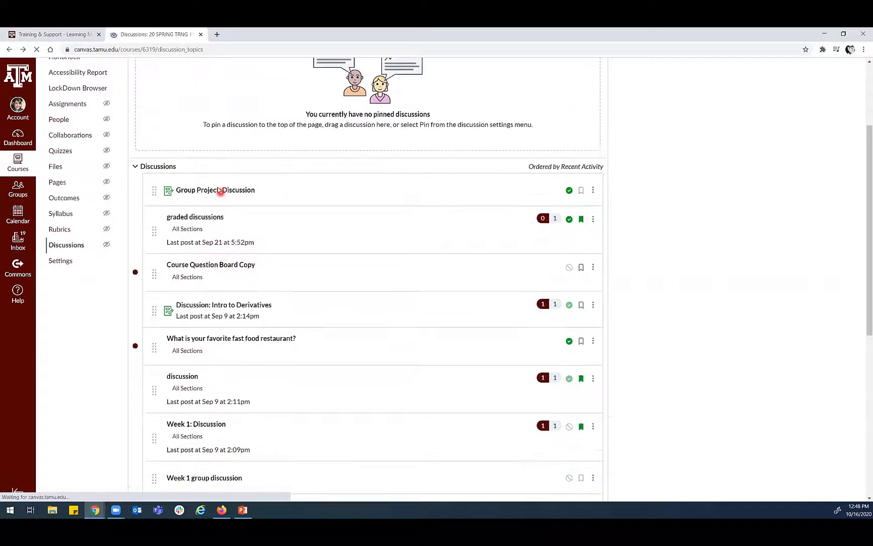
{"action": "left_click", "coordinate": [221, 304]}
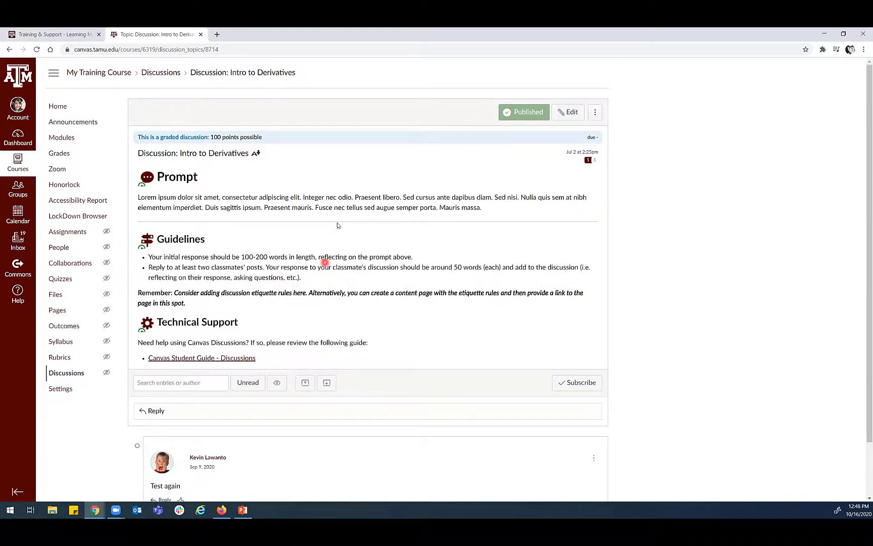
Open the discussion for editing, check its options including the Graded setting, and return to the discussion page.
{"action": "left_click", "coordinate": [575, 117]}
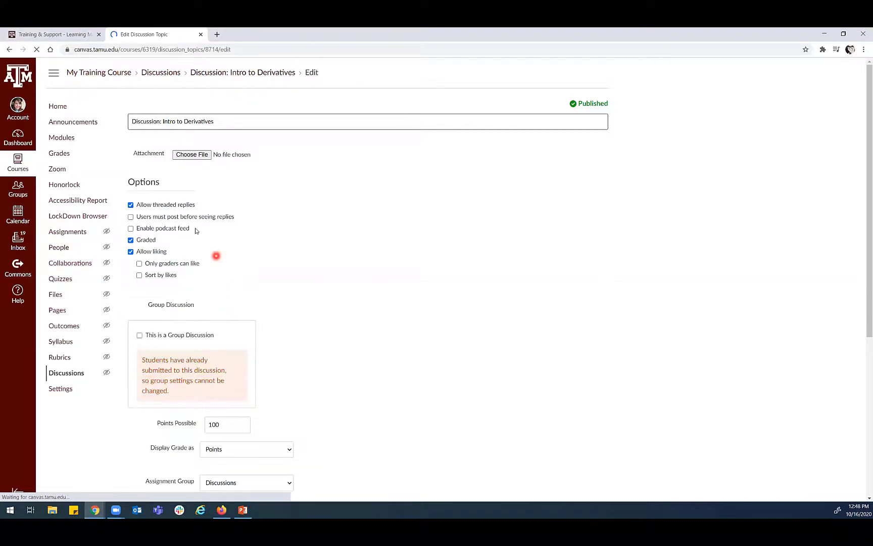
{"action": "scroll", "coordinate": [136, 382], "scroll_direction": "down", "scroll_amount": 1}
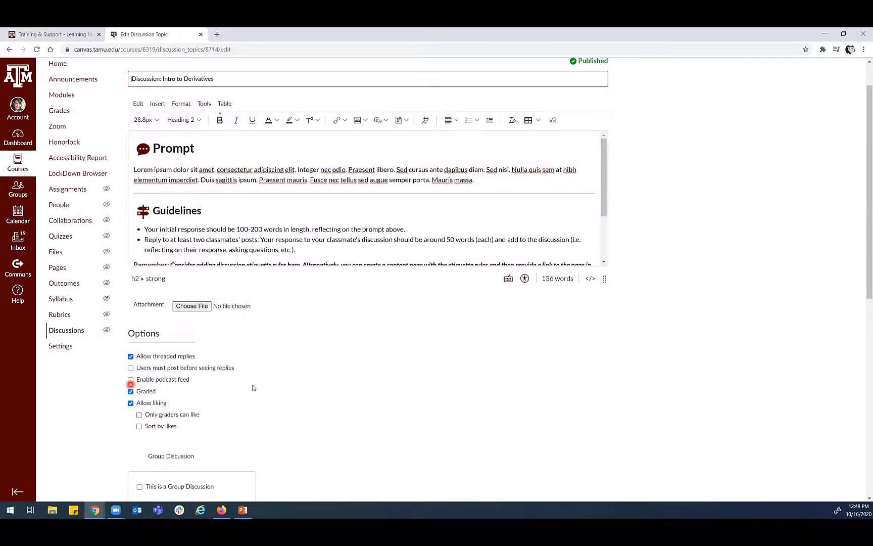
{"action": "scroll", "coordinate": [349, 414], "scroll_direction": "down", "scroll_amount": 8}
{"action": "left_click", "coordinate": [563, 476]}
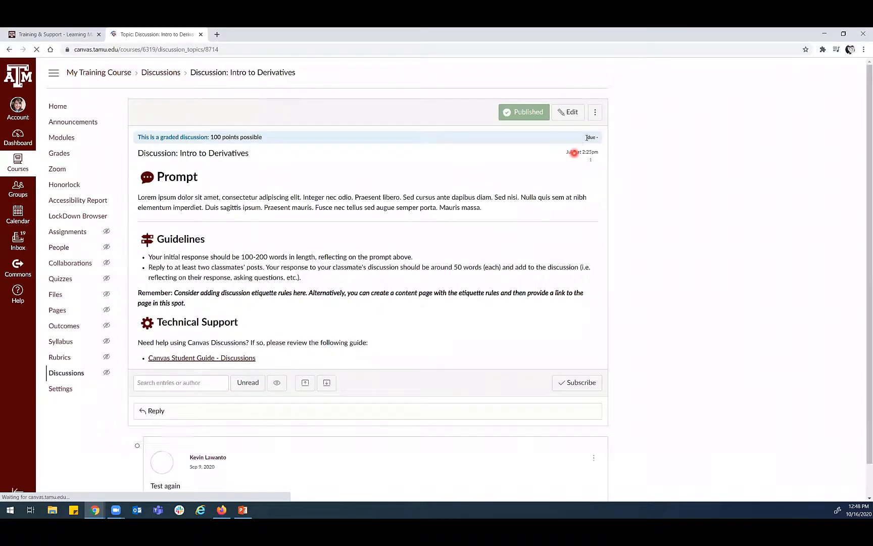
Attach the existing Discussion Rubric to the Intro to Derivatives discussion by finding it among the TRNG-303 rubrics.
{"action": "left_click", "coordinate": [598, 114]}
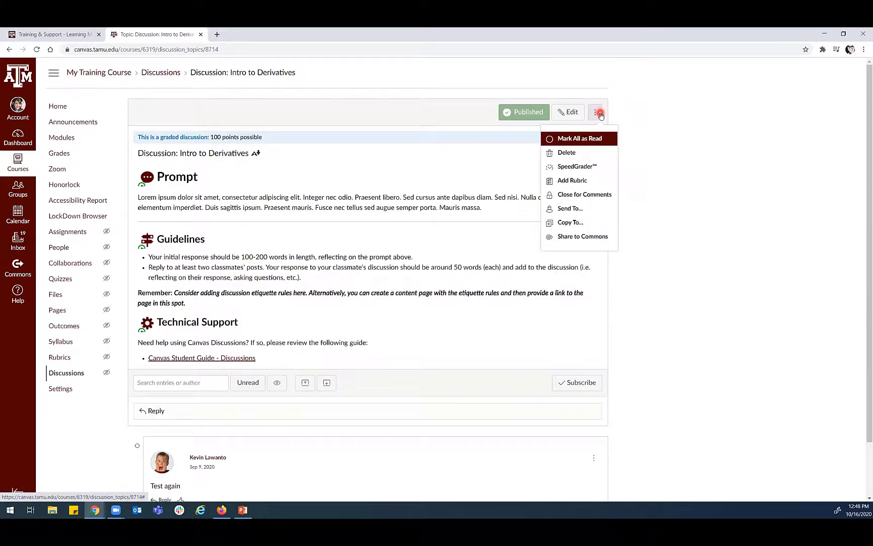
{"action": "left_click", "coordinate": [571, 180]}
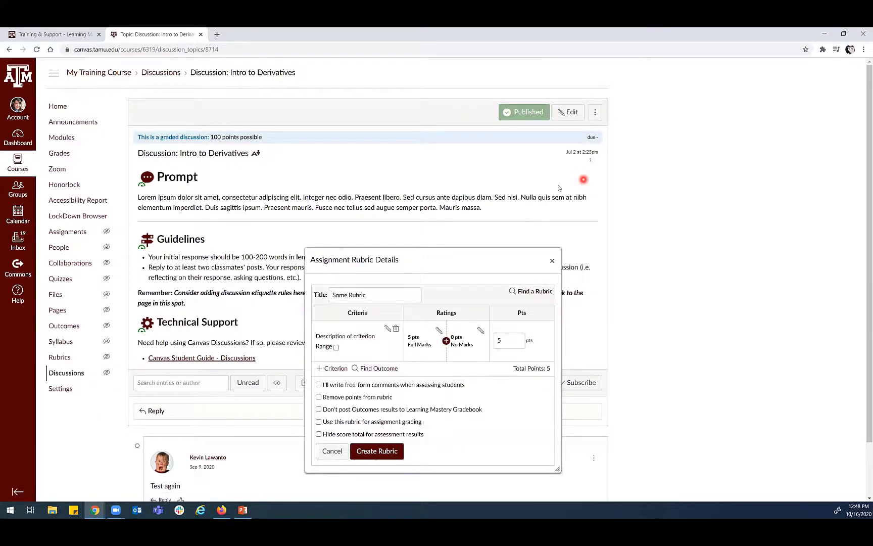
{"action": "left_click_drag", "start_coordinate": [483, 258], "coordinate": [459, 178]}
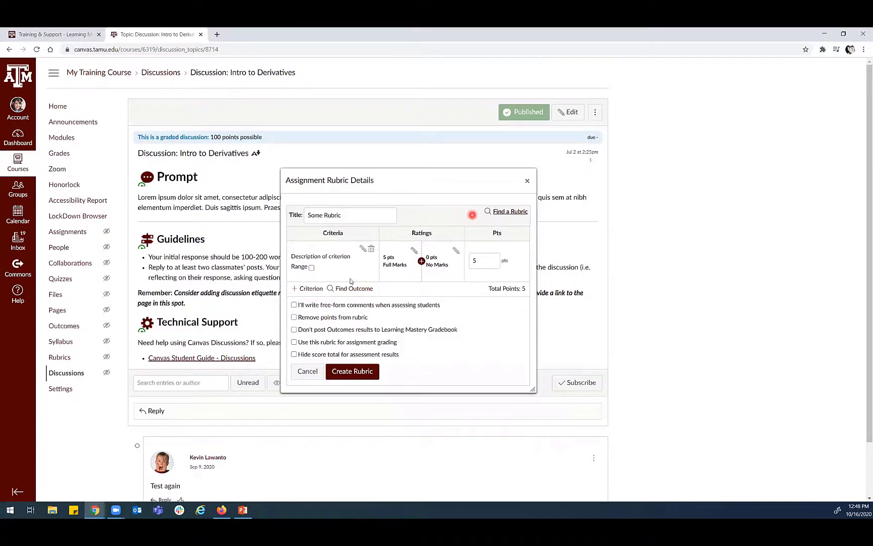
{"action": "left_click", "coordinate": [506, 211]}
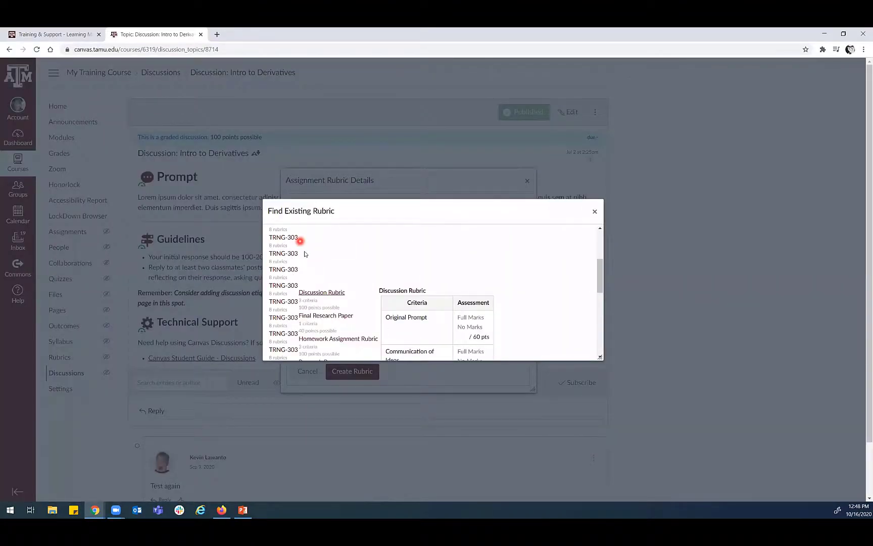
{"action": "left_click", "coordinate": [293, 257]}
{"action": "scroll", "coordinate": [428, 310], "scroll_direction": "down", "scroll_amount": 5}
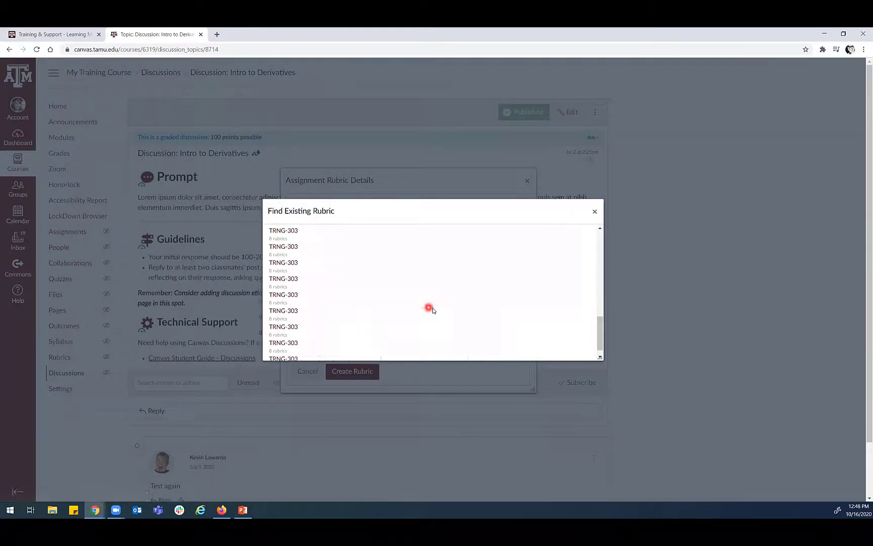
{"action": "scroll", "coordinate": [429, 309], "scroll_direction": "up", "scroll_amount": 3}
{"action": "left_click", "coordinate": [416, 327]}
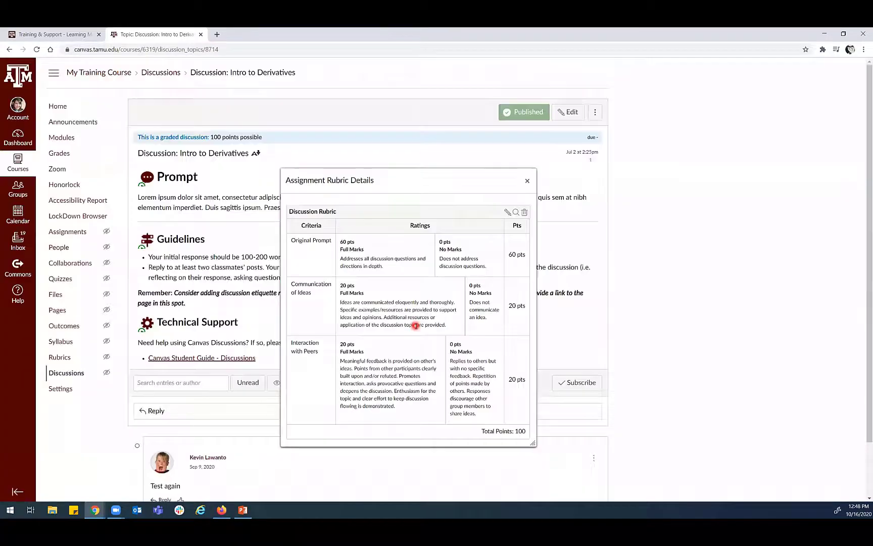
Review the criteria and ratings of the attached Discussion Rubric and close its details.
{"action": "scroll", "coordinate": [405, 289], "scroll_direction": "down", "scroll_amount": 2}
{"action": "scroll", "coordinate": [406, 288], "scroll_direction": "up", "scroll_amount": 2}
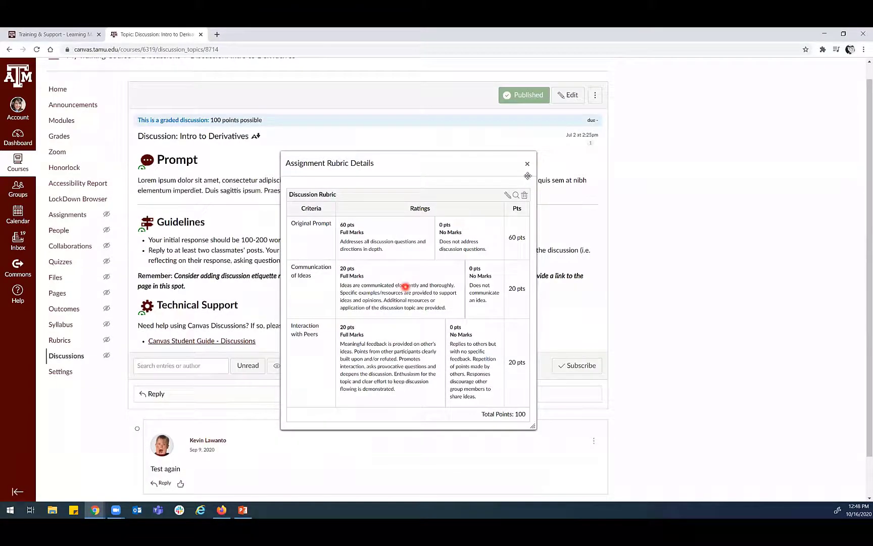
{"action": "scroll", "coordinate": [408, 302], "scroll_direction": "down", "scroll_amount": 2}
{"action": "scroll", "coordinate": [524, 217], "scroll_direction": "up", "scroll_amount": 2}
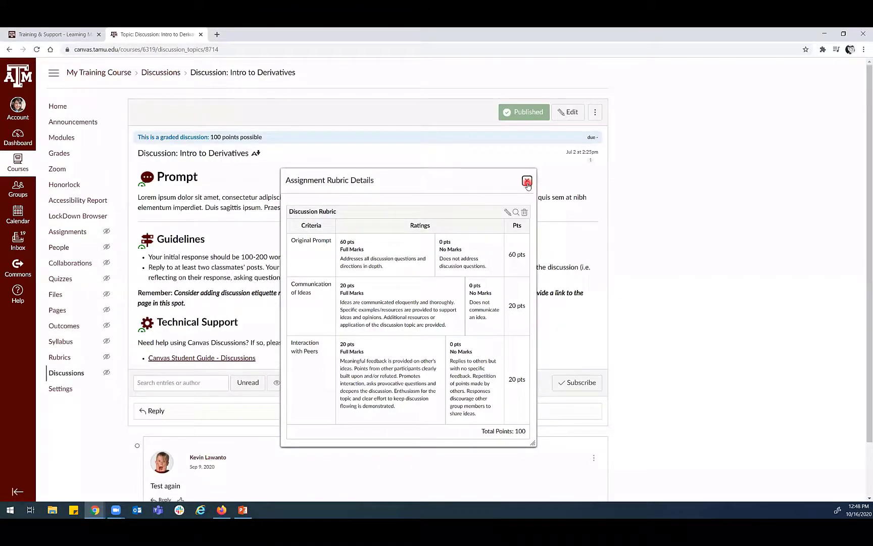
{"action": "left_click", "coordinate": [526, 181]}
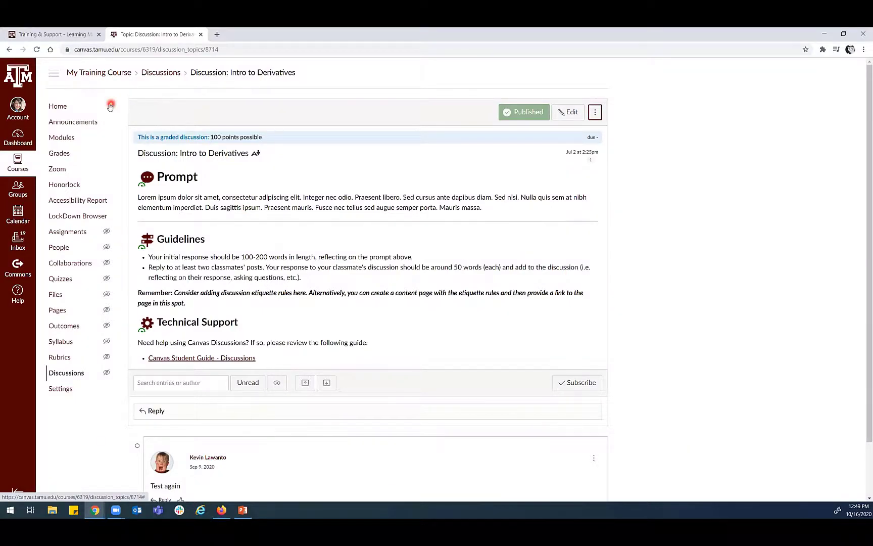
Switch to the PowerPoint slide show and go through the Assignment Rubric and Discussion Rubric slides to the Manage Rubrics slide.
{"action": "left_click", "coordinate": [223, 510]}
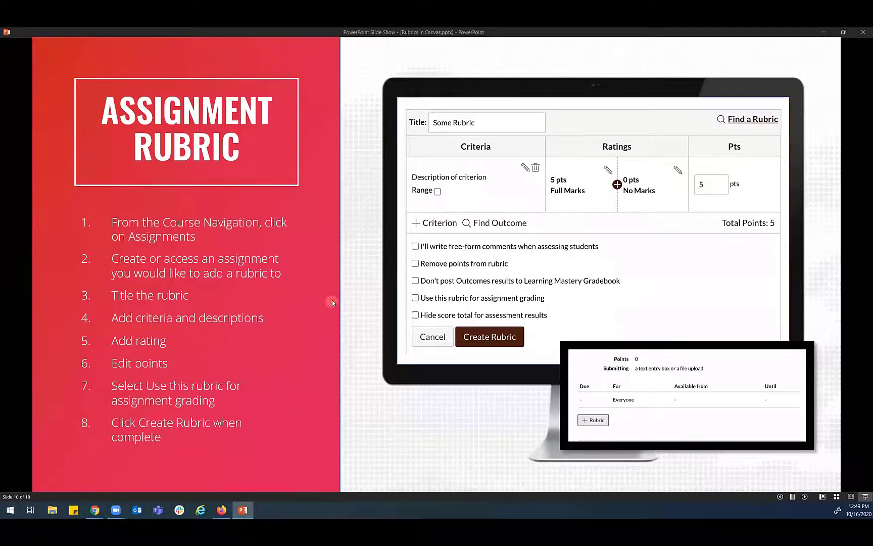
{"action": "left_click", "coordinate": [332, 302]}
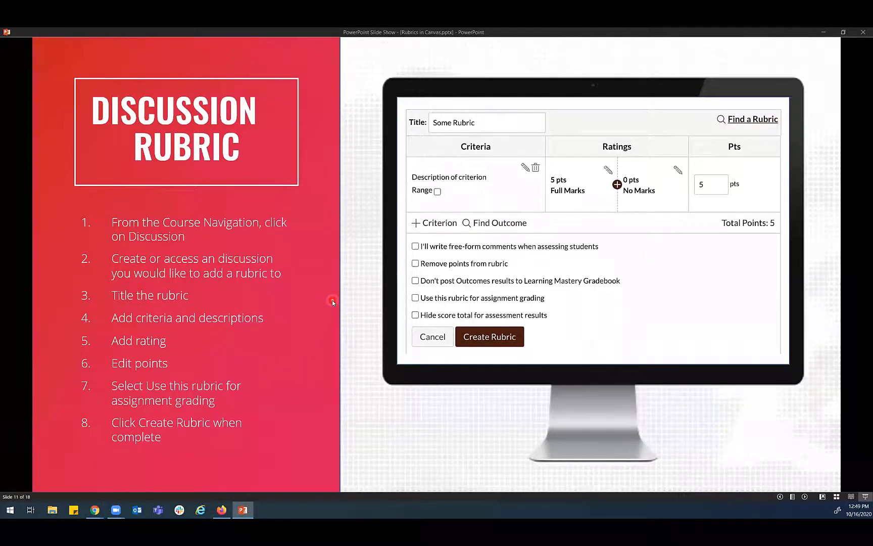
{"action": "left_click", "coordinate": [337, 298]}
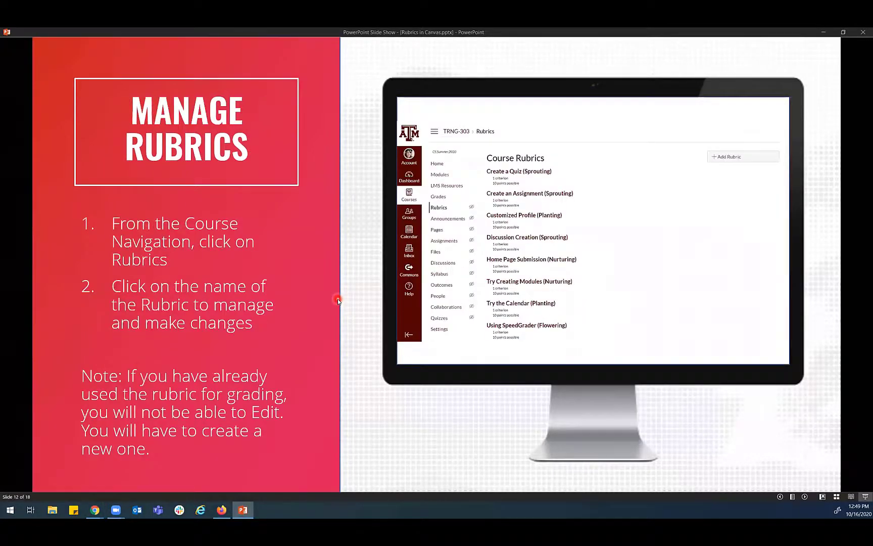
{"action": "key", "text": "Left"}
{"action": "key", "text": "Left"}
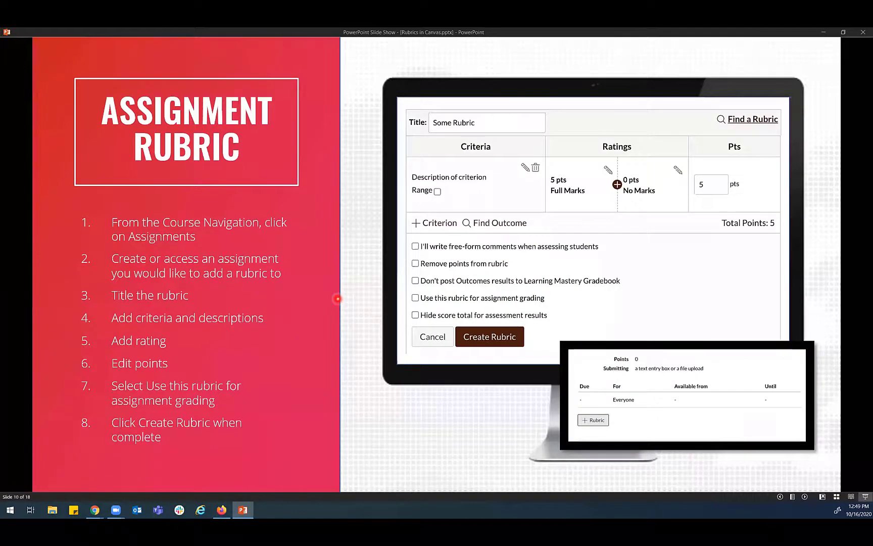
{"action": "key", "text": "Right"}
{"action": "key", "text": "Right"}
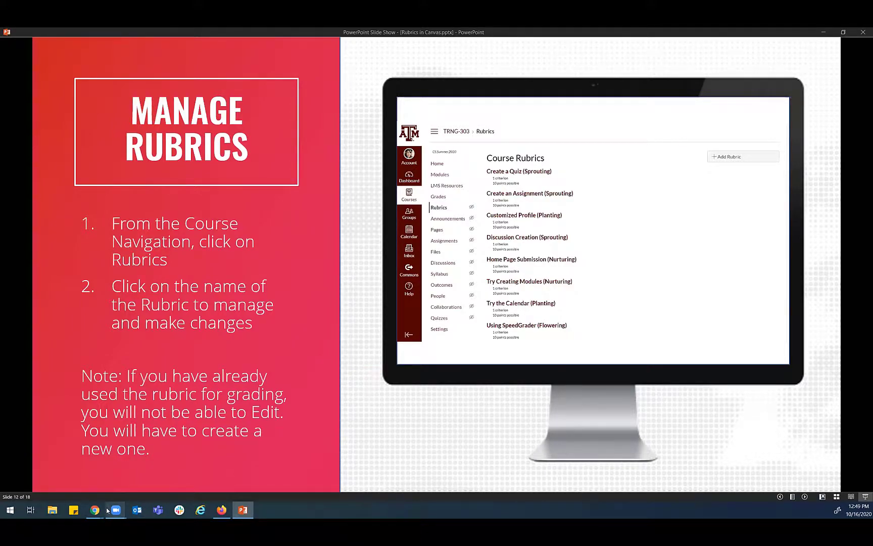
Switch back to Canvas in Chrome and open the Homework Assignment Rubric for editing from the course's rubrics.
{"action": "mouse_move", "coordinate": [94, 510]}
{"action": "left_click", "coordinate": [271, 486]}
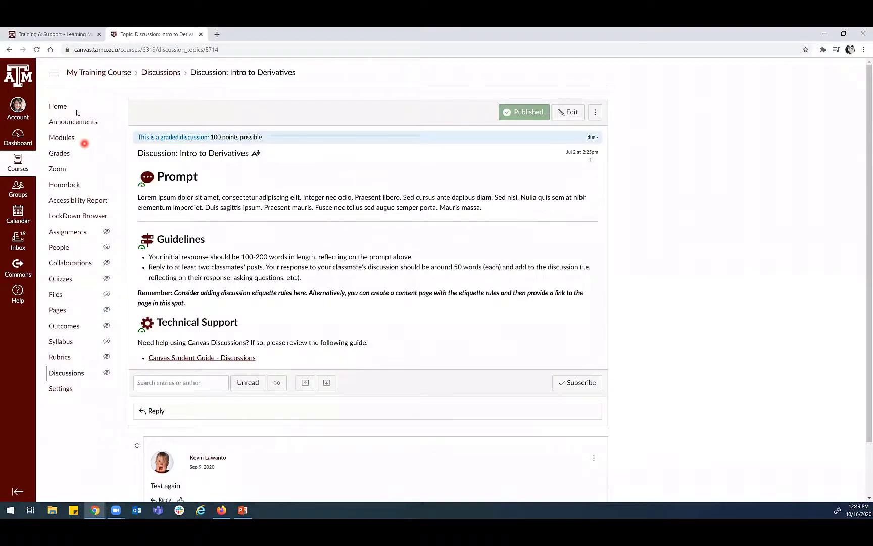
{"action": "left_click", "coordinate": [60, 357]}
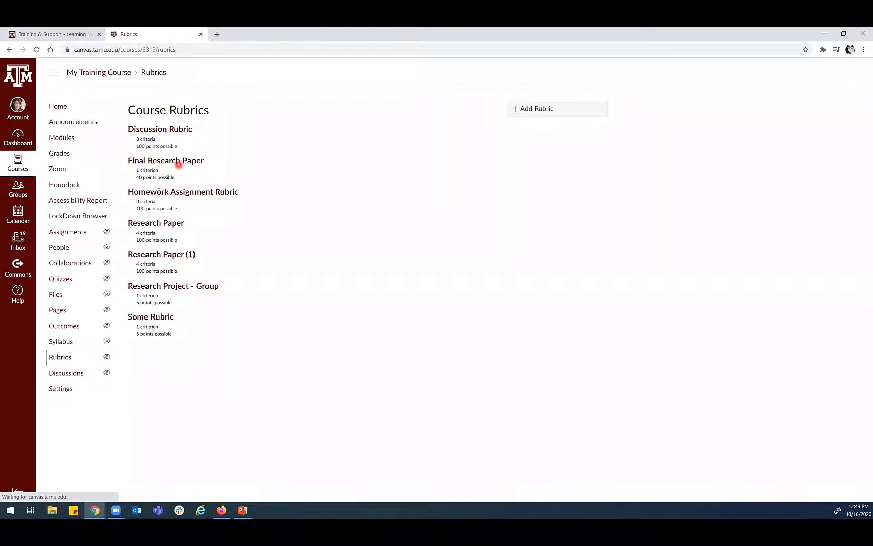
{"action": "left_click", "coordinate": [158, 192]}
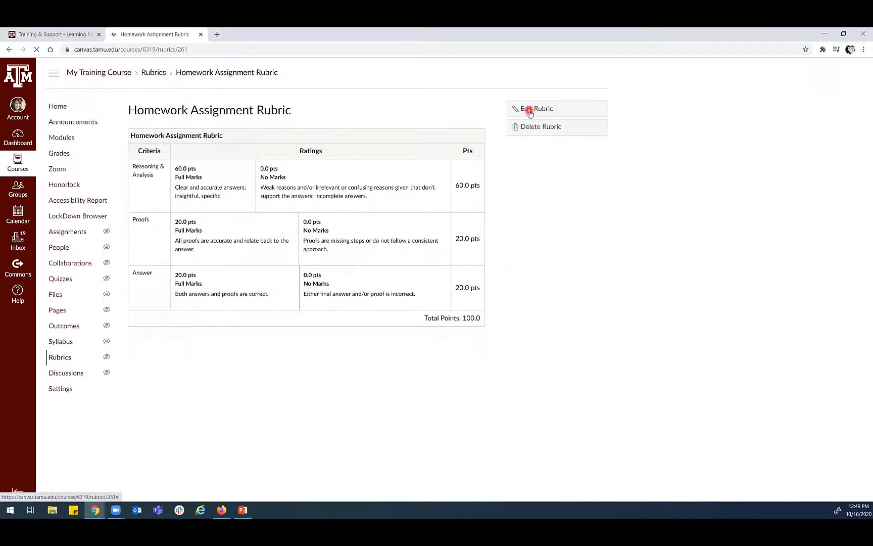
{"action": "left_click", "coordinate": [542, 115]}
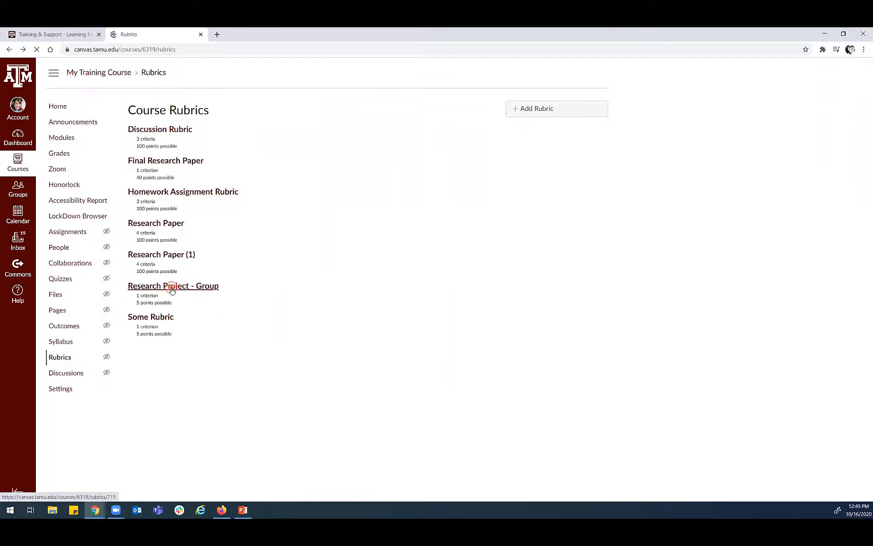
View the Research Project - Group and Final Research Paper rubrics and return to the list of course rubrics.
{"action": "left_click", "coordinate": [172, 287]}
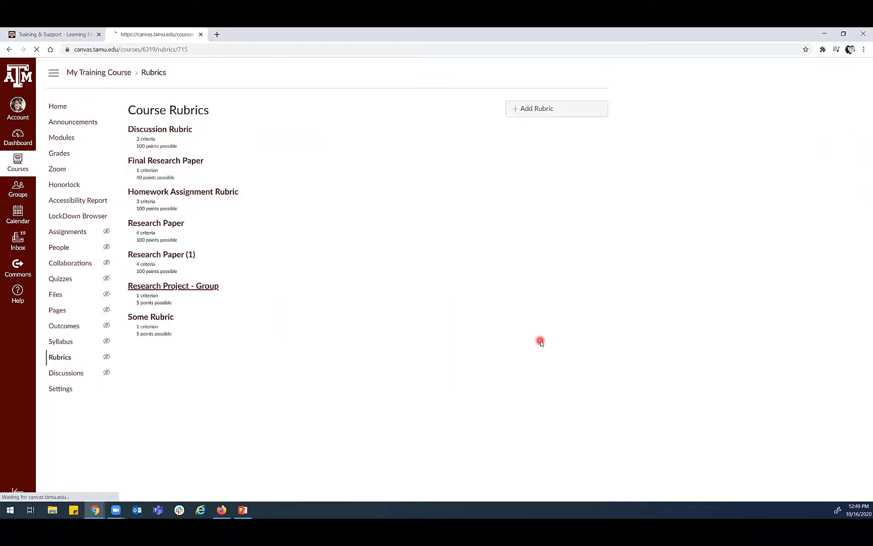
{"action": "left_click", "coordinate": [10, 50]}
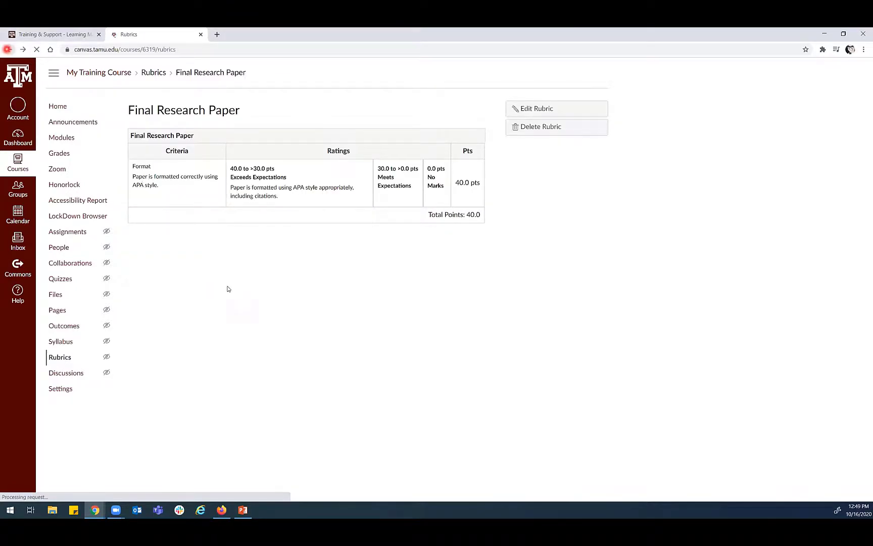
{"action": "key", "text": "alt+Left"}
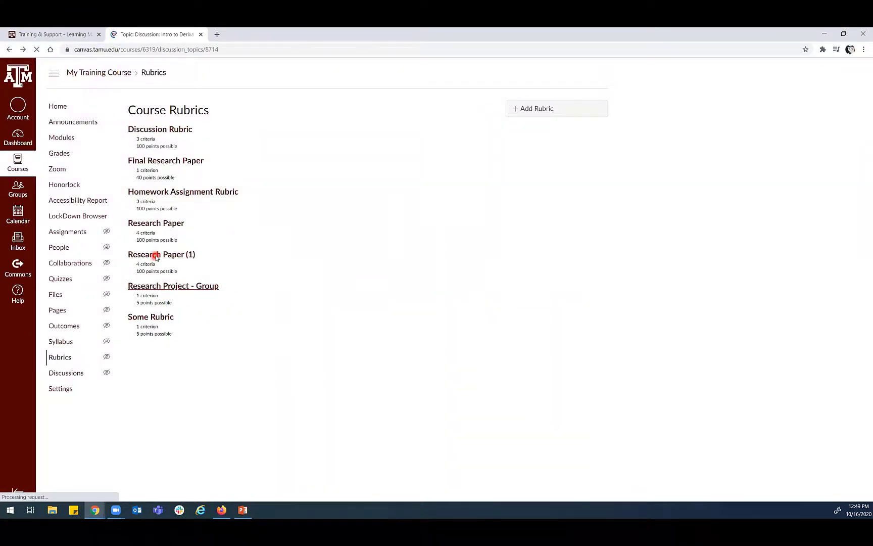
{"action": "double_click", "coordinate": [172, 257]}
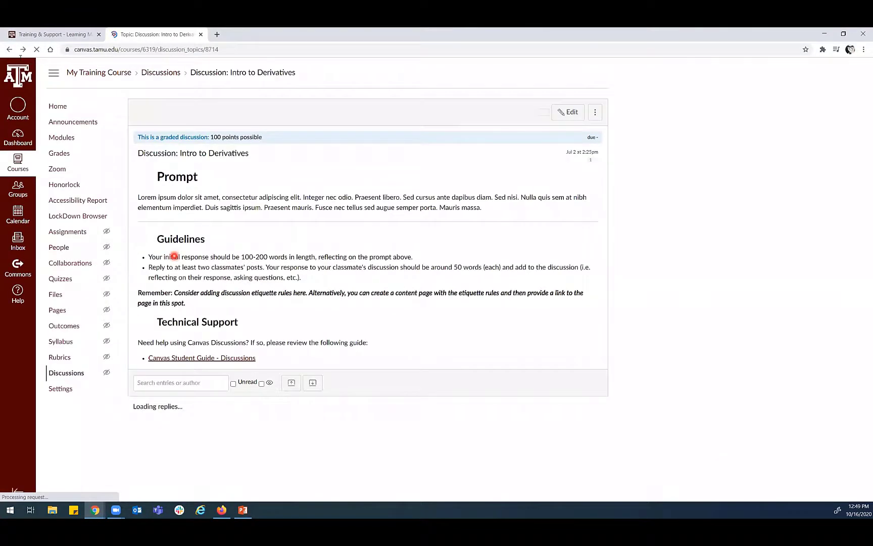
{"action": "left_click", "coordinate": [57, 357]}
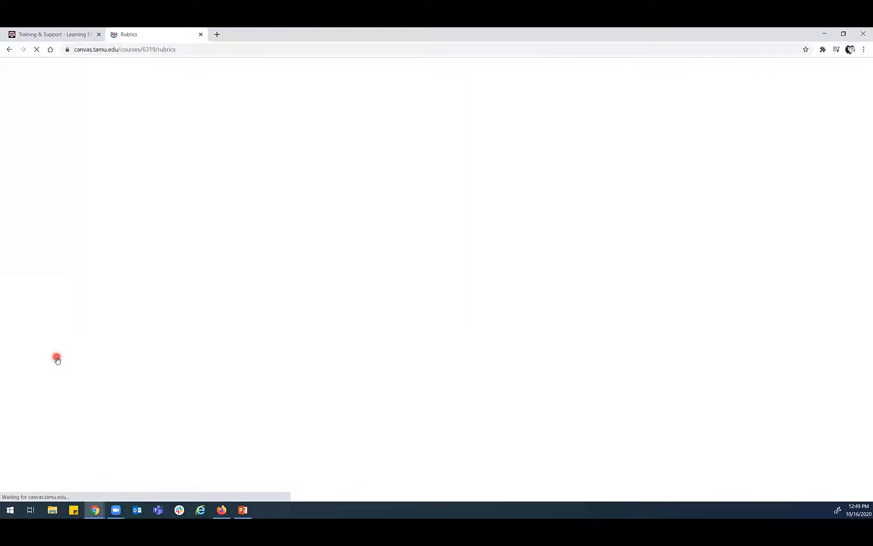
View the Research Paper (1) rubric, and switch to the PowerPoint slide show to show the Grade Using Rubric slide.
{"action": "left_click", "coordinate": [181, 261]}
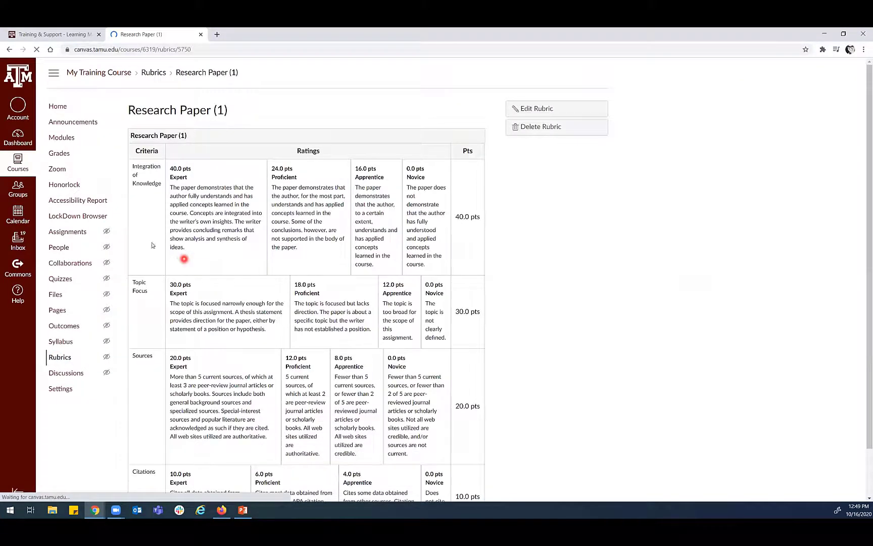
{"action": "left_click", "coordinate": [9, 49]}
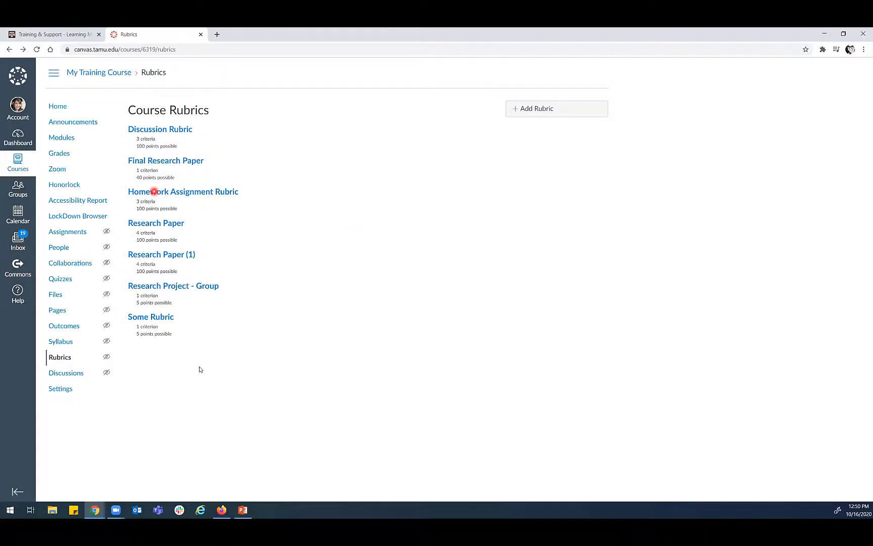
{"action": "left_click", "coordinate": [246, 511]}
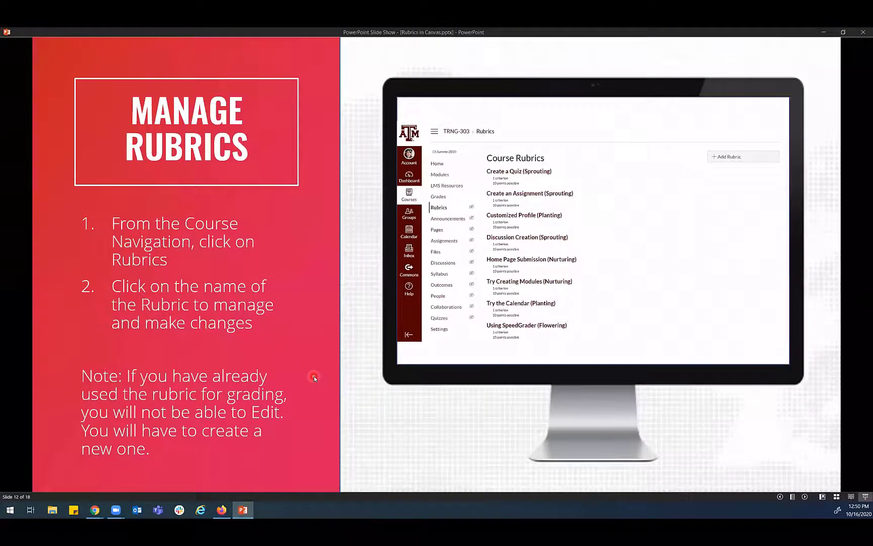
{"action": "left_click", "coordinate": [314, 376]}
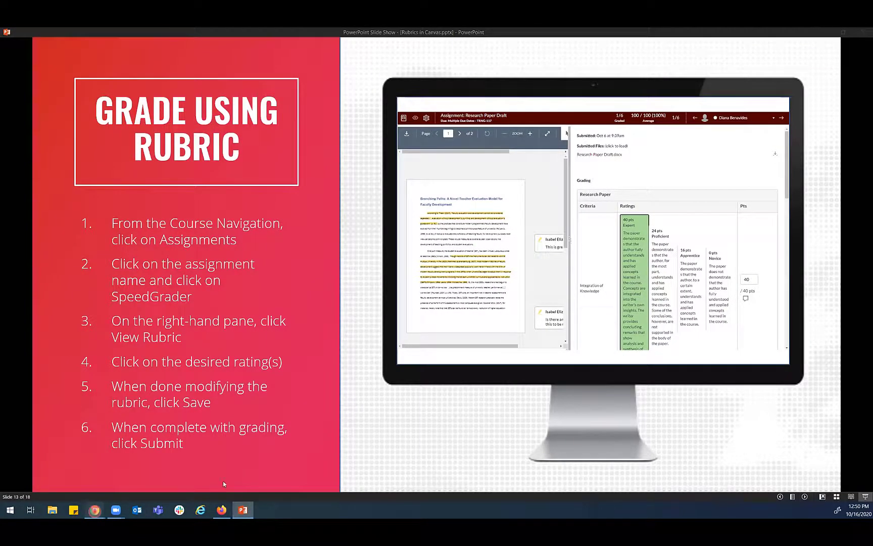
Switch back to Canvas in Chrome and open the course's Assignment: Research Paper Draft in SpeedGrader.
{"action": "left_click", "coordinate": [95, 509]}
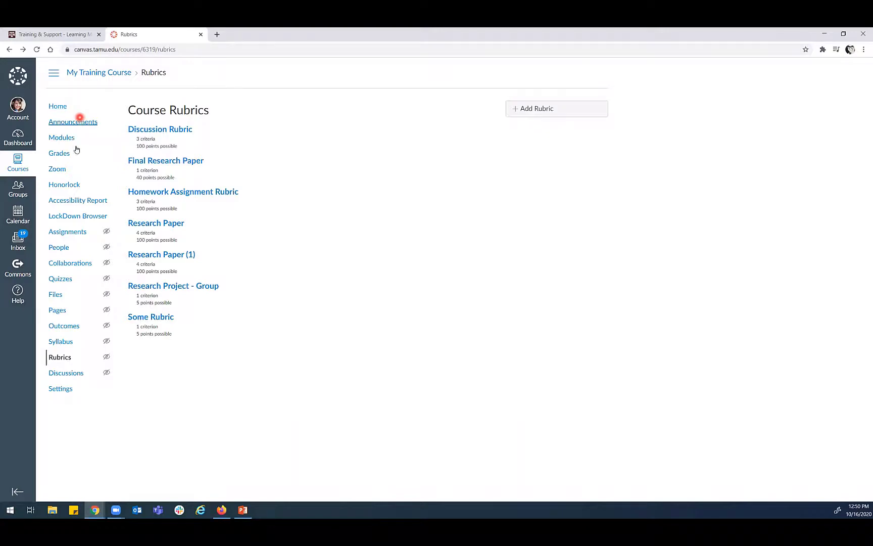
{"action": "left_click", "coordinate": [68, 233]}
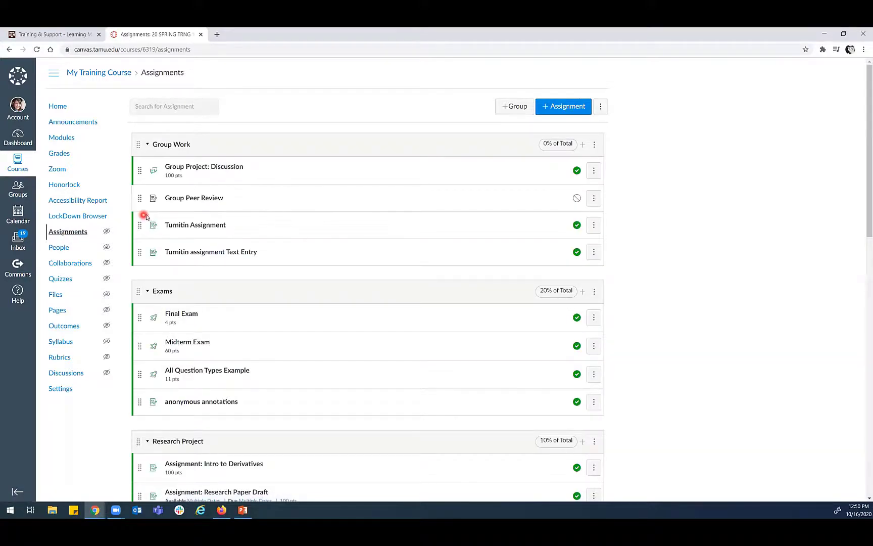
{"action": "scroll", "coordinate": [206, 161], "scroll_direction": "down", "scroll_amount": 5}
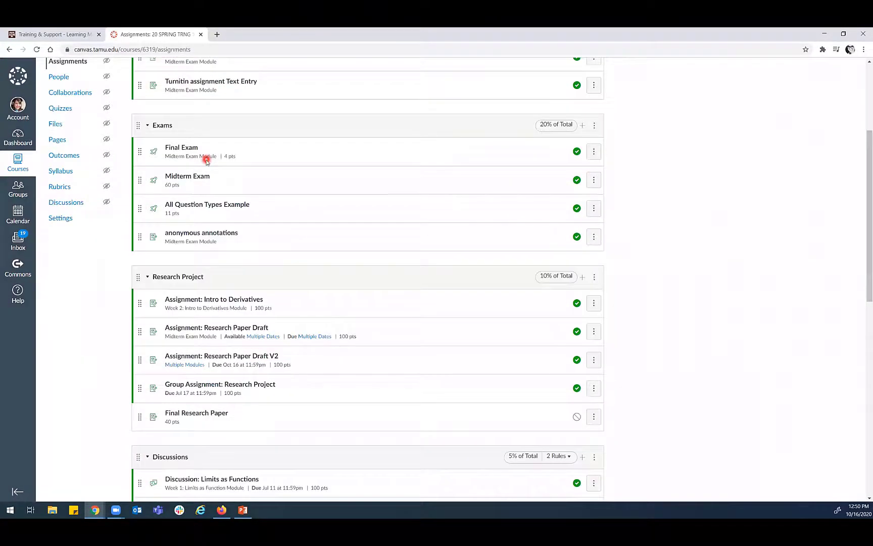
{"action": "left_click", "coordinate": [206, 244]}
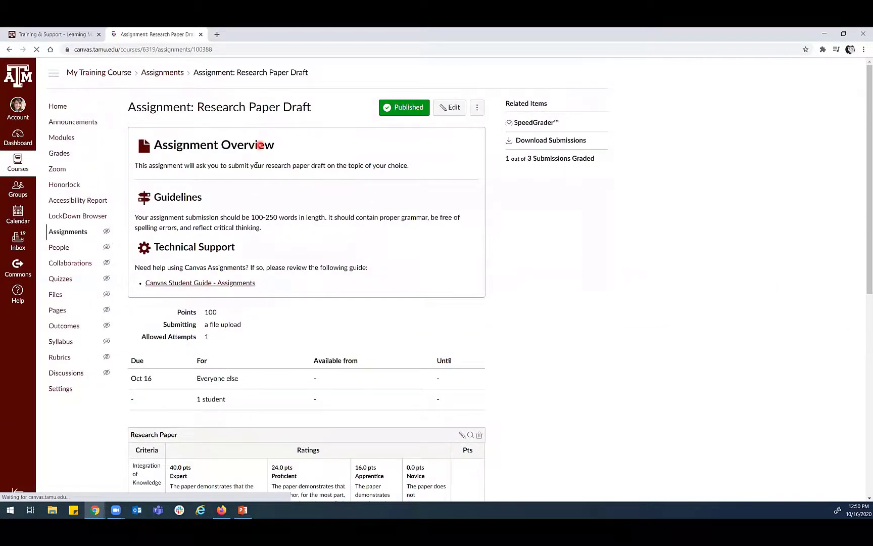
{"action": "scroll", "coordinate": [373, 198], "scroll_direction": "down", "scroll_amount": 8}
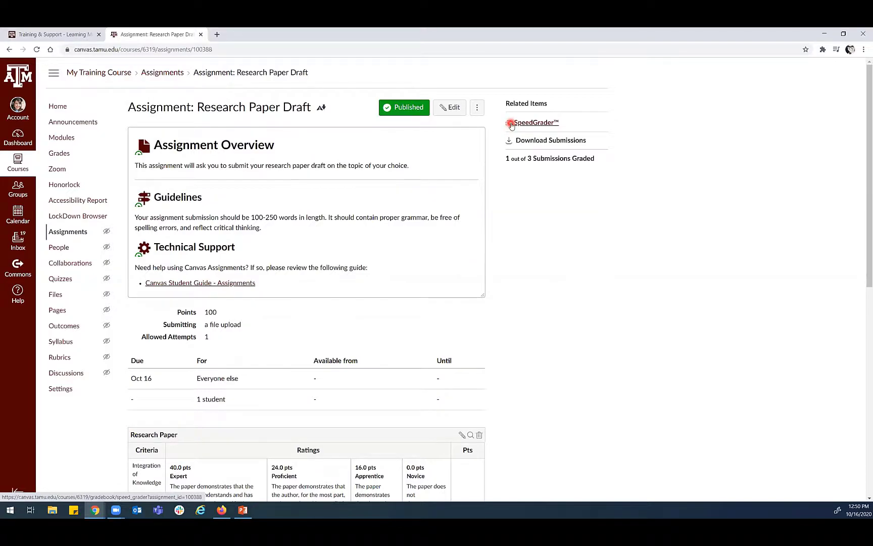
{"action": "left_click", "coordinate": [533, 124]}
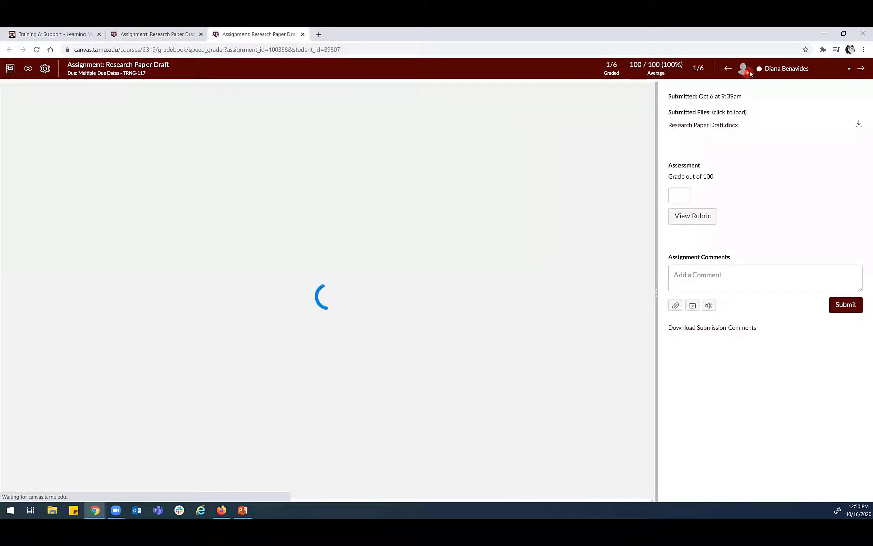
Select the second student's submission in SpeedGrader and display its rubric.
{"action": "left_click", "coordinate": [771, 69]}
{"action": "left_click", "coordinate": [782, 115]}
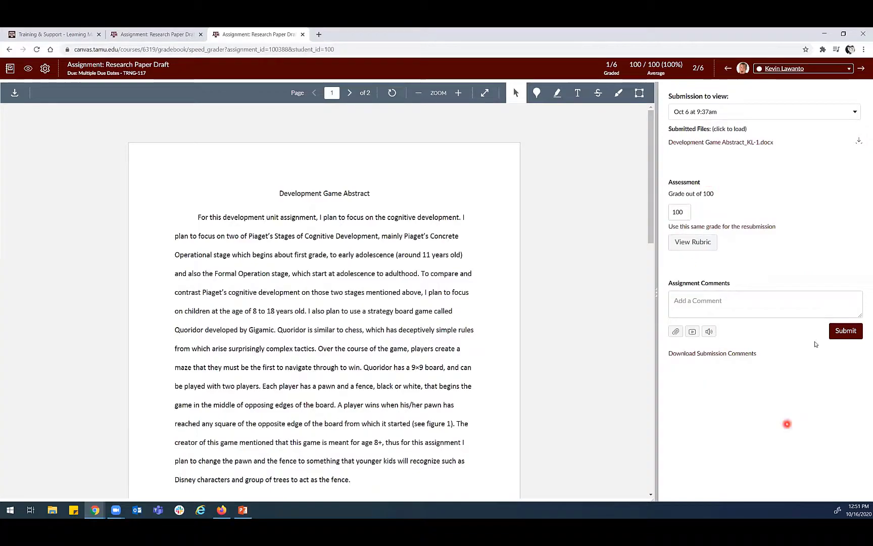
{"action": "left_click", "coordinate": [688, 242]}
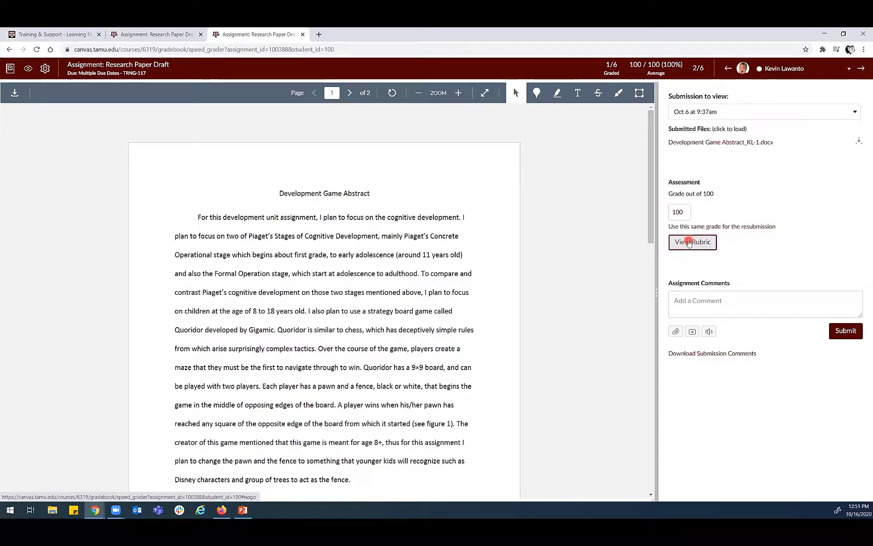
Widen the grading pane to more than half the window so the Research Paper rubric shows its ratings and points columns.
{"action": "left_click", "coordinate": [656, 293]}
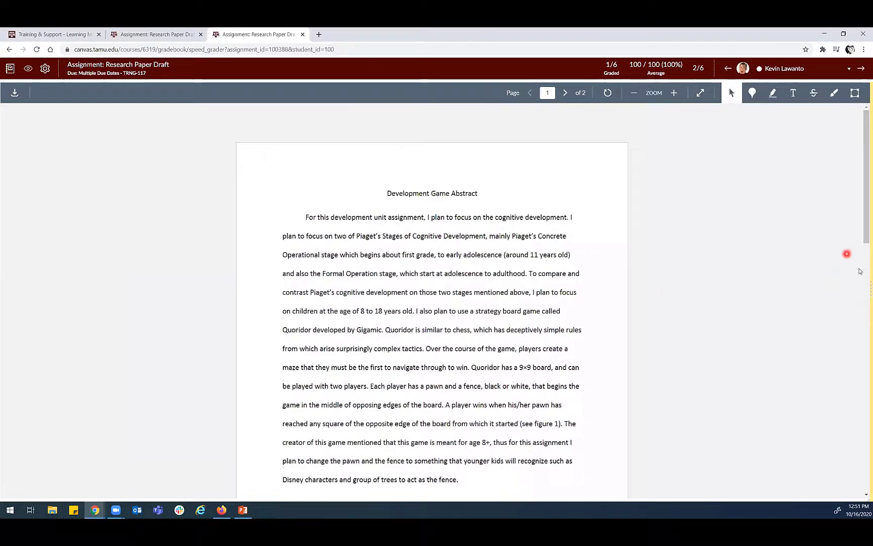
{"action": "left_click_drag", "start_coordinate": [863, 294], "coordinate": [659, 292]}
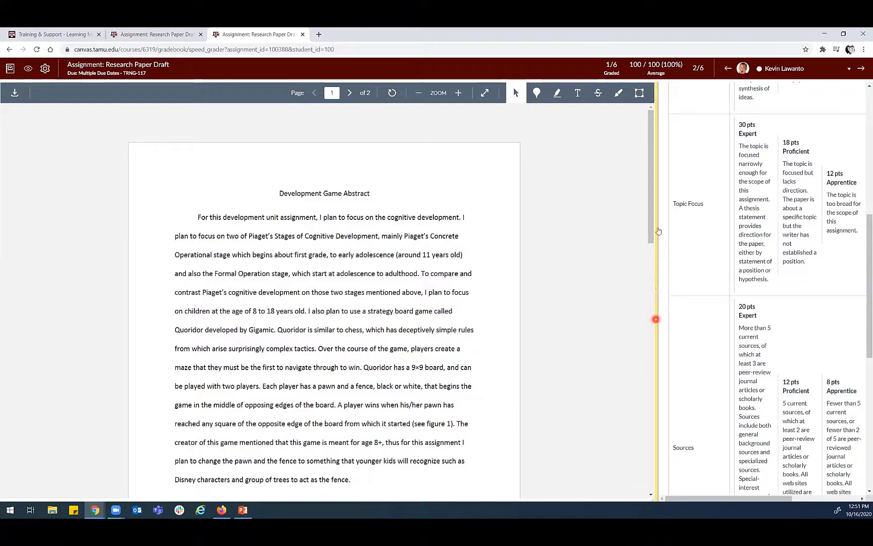
{"action": "left_click_drag", "start_coordinate": [663, 284], "coordinate": [521, 317]}
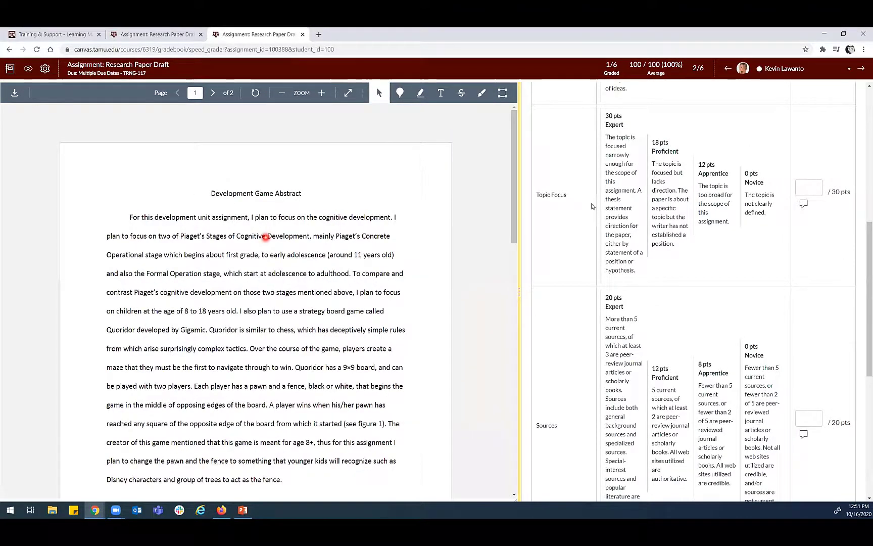
{"action": "scroll", "coordinate": [526, 274], "scroll_direction": "up", "scroll_amount": 1}
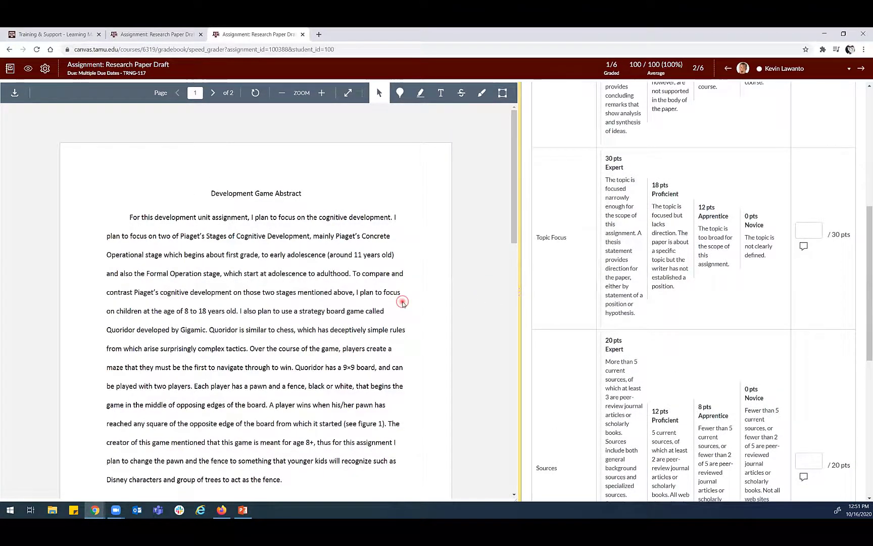
{"action": "left_click_drag", "start_coordinate": [519, 292], "coordinate": [353, 303]}
{"action": "scroll", "coordinate": [542, 323], "scroll_direction": "up", "scroll_amount": 5}
{"action": "scroll", "coordinate": [542, 323], "scroll_direction": "up", "scroll_amount": 2}
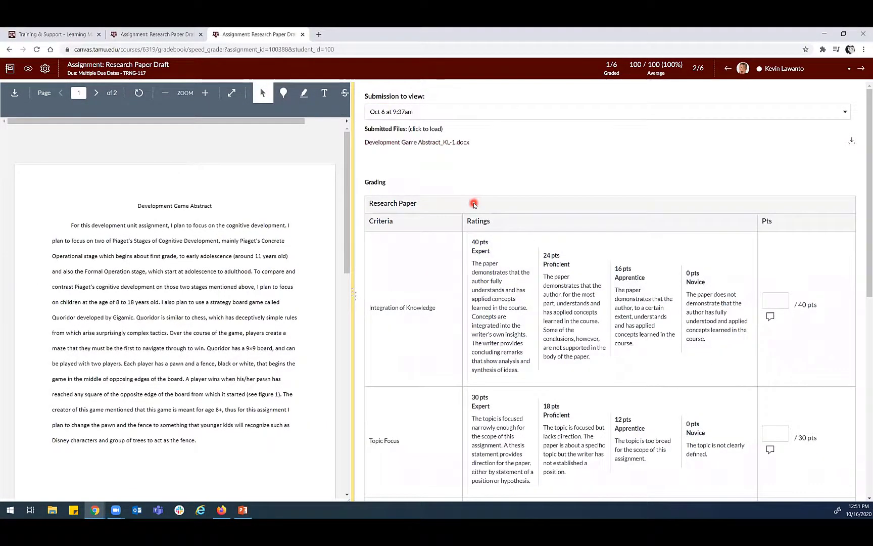
Rate Integration of Knowledge Expert (40 pts), Topic Focus Proficient (18 pts), Sources Apprentice (8 pts) and Citations Expert (10 pts).
{"action": "scroll", "coordinate": [474, 205], "scroll_direction": "down", "scroll_amount": 1}
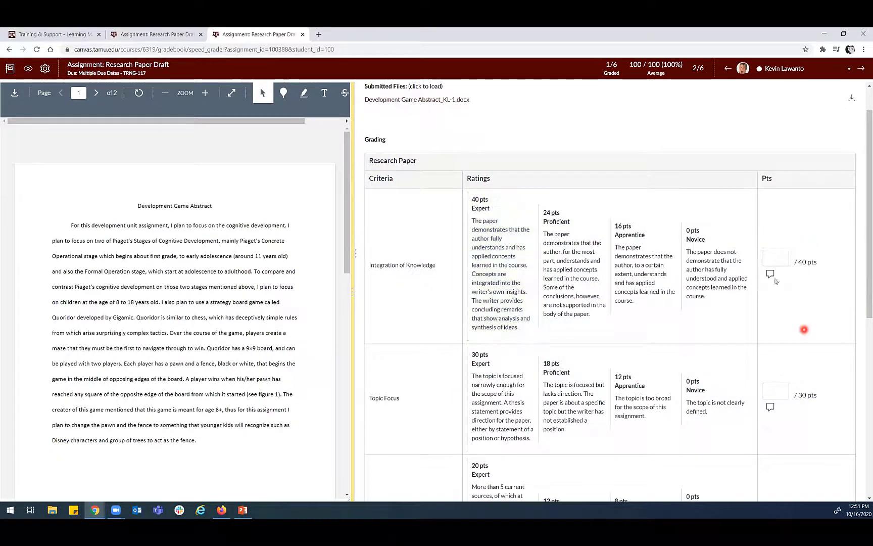
{"action": "left_click", "coordinate": [504, 256]}
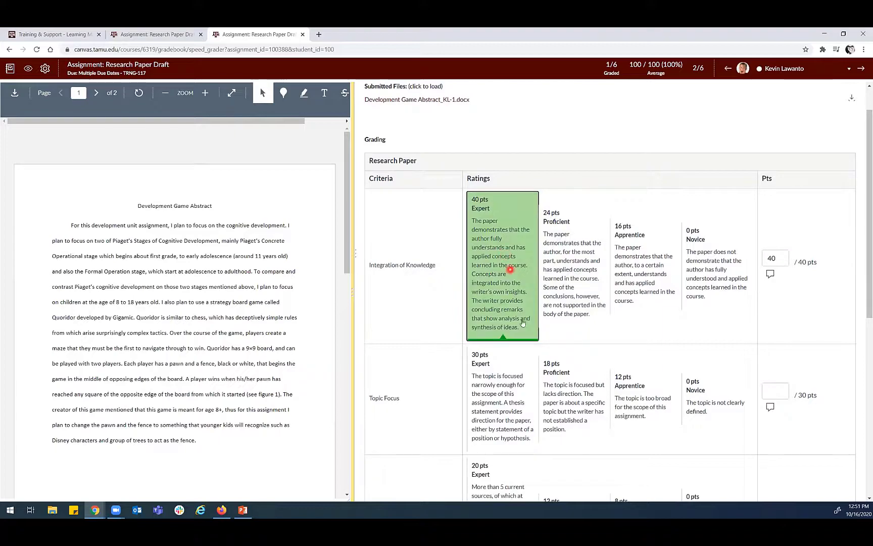
{"action": "left_click", "coordinate": [585, 393]}
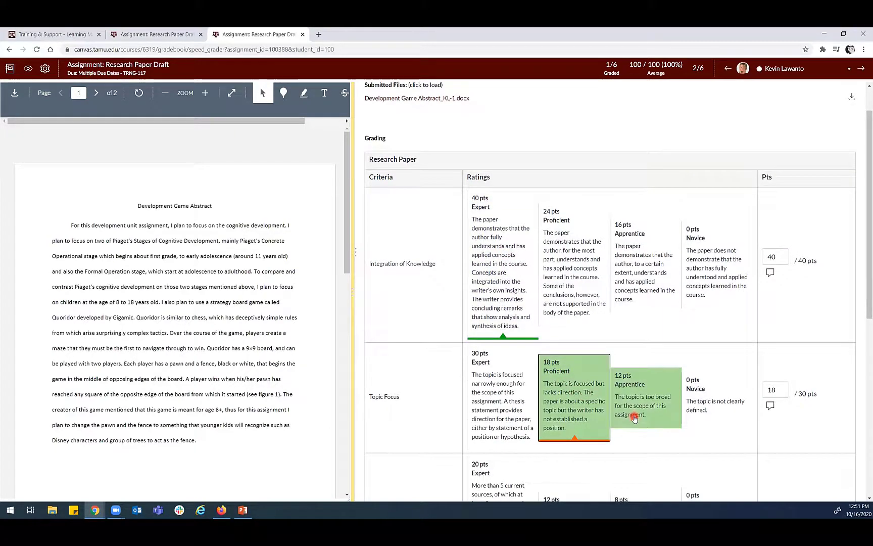
{"action": "scroll", "coordinate": [627, 414], "scroll_direction": "down", "scroll_amount": 3}
{"action": "left_click", "coordinate": [518, 398]}
{"action": "left_click", "coordinate": [674, 429]}
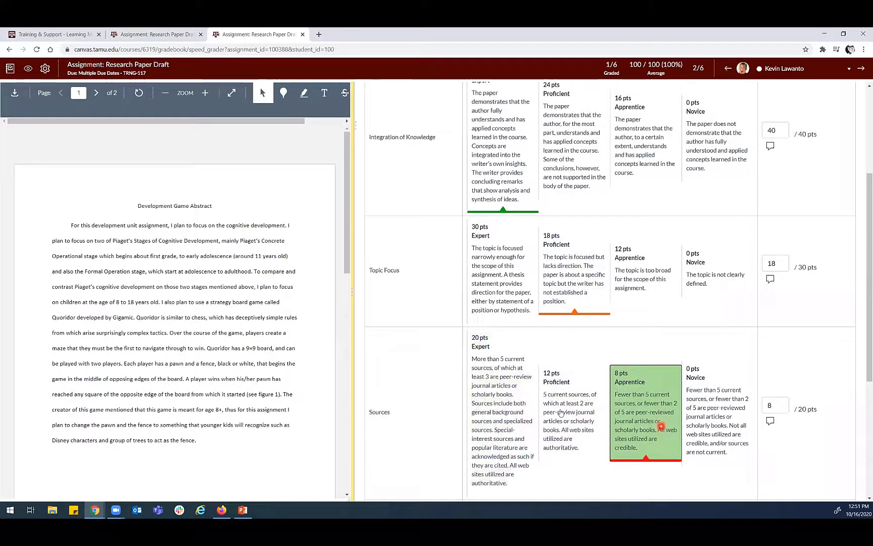
{"action": "scroll", "coordinate": [576, 404], "scroll_direction": "down", "scroll_amount": 3}
{"action": "left_click", "coordinate": [535, 400]}
{"action": "left_click", "coordinate": [751, 327]}
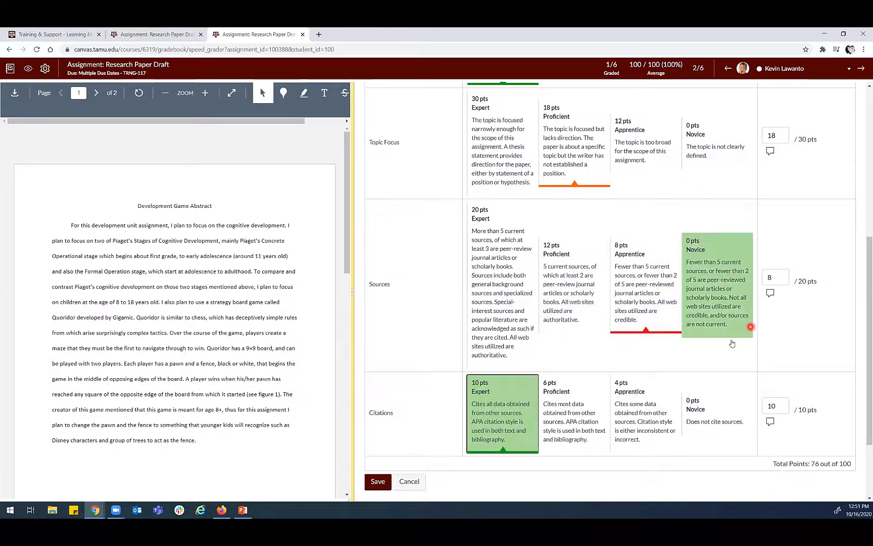
Switch the Integration of Knowledge rating to Proficient (24 pts) and restore it to Expert (40 pts).
{"action": "scroll", "coordinate": [690, 293], "scroll_direction": "up", "scroll_amount": 6}
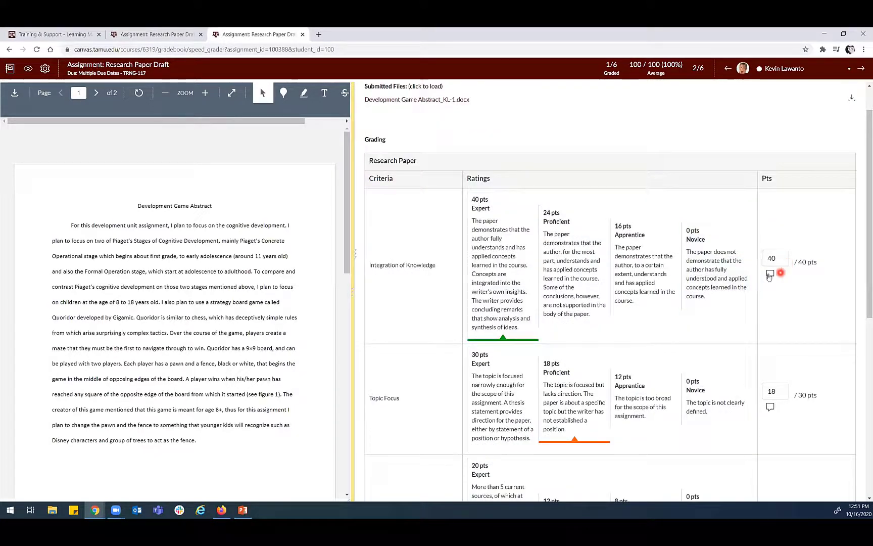
{"action": "left_click", "coordinate": [773, 276]}
{"action": "left_click", "coordinate": [581, 281]}
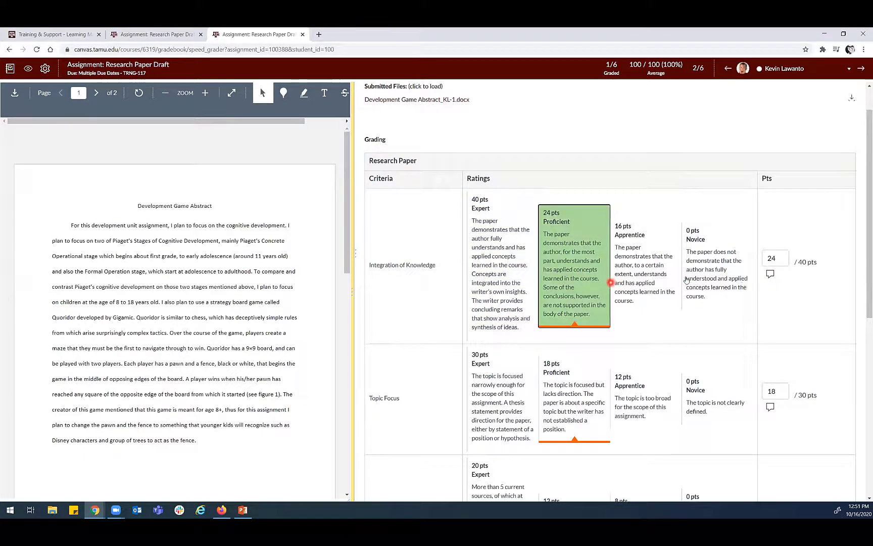
{"action": "left_click", "coordinate": [525, 278]}
Open the comment box for the Integration of Knowledge criterion and select its points value, leaving both without new entries.
{"action": "left_click", "coordinate": [771, 275]}
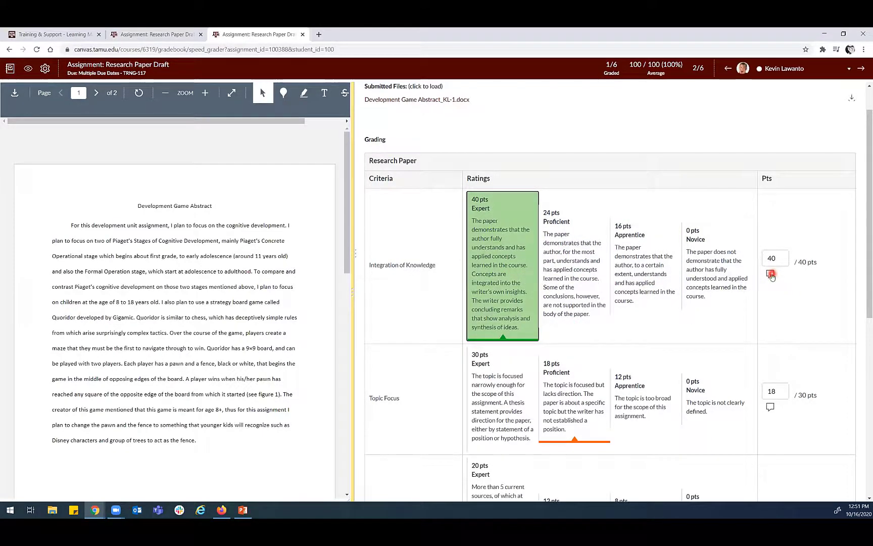
{"action": "left_click", "coordinate": [770, 275]}
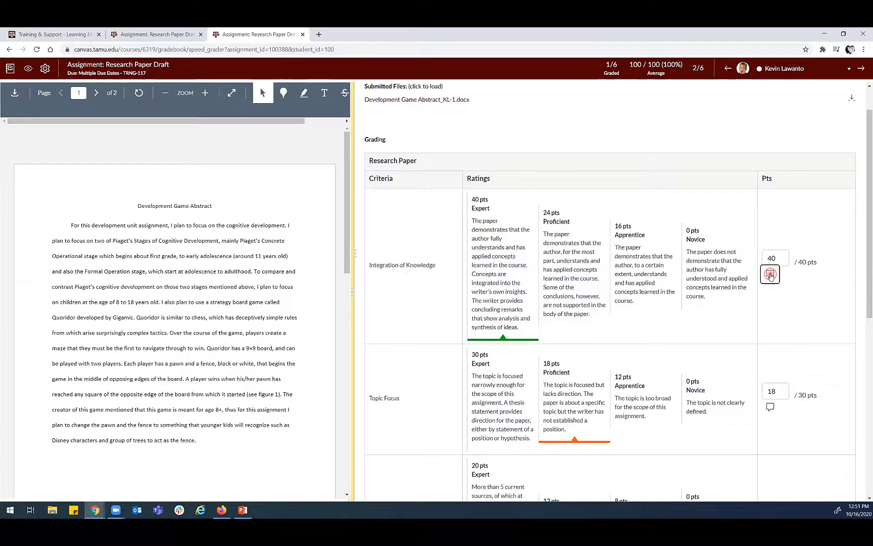
{"action": "left_click", "coordinate": [659, 362]}
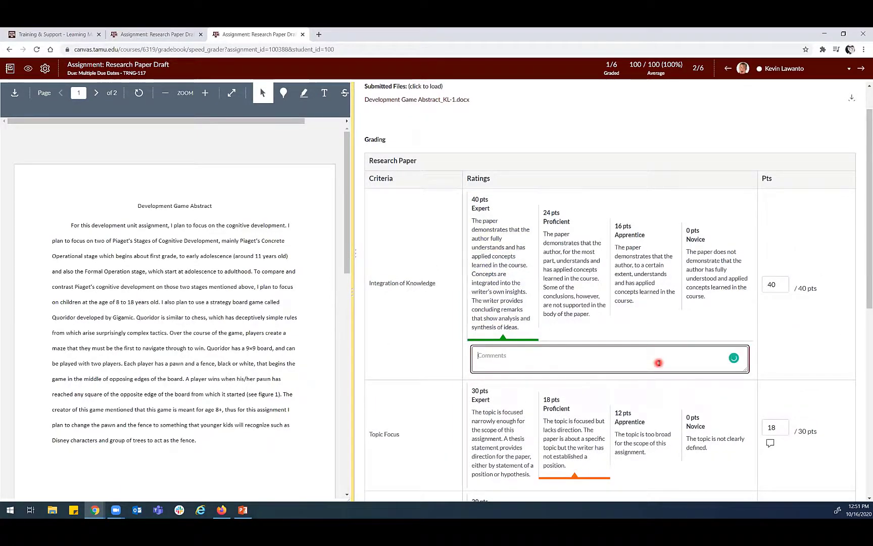
{"action": "left_click_drag", "start_coordinate": [783, 285], "coordinate": [761, 285]}
{"action": "left_click", "coordinate": [781, 340]}
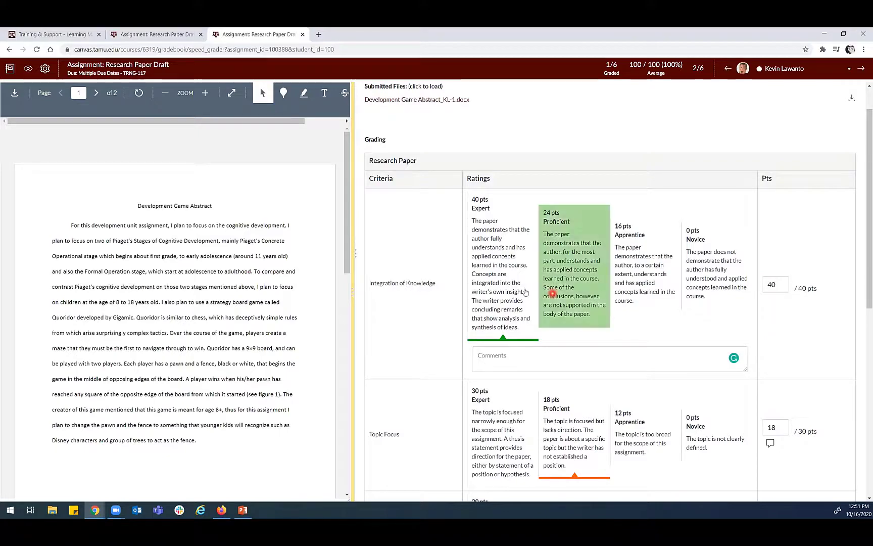
Open the comment boxes for the Topic Focus, Sources and Citations criteria.
{"action": "scroll", "coordinate": [525, 291], "scroll_direction": "down", "scroll_amount": 1}
{"action": "scroll", "coordinate": [525, 291], "scroll_direction": "down", "scroll_amount": 3}
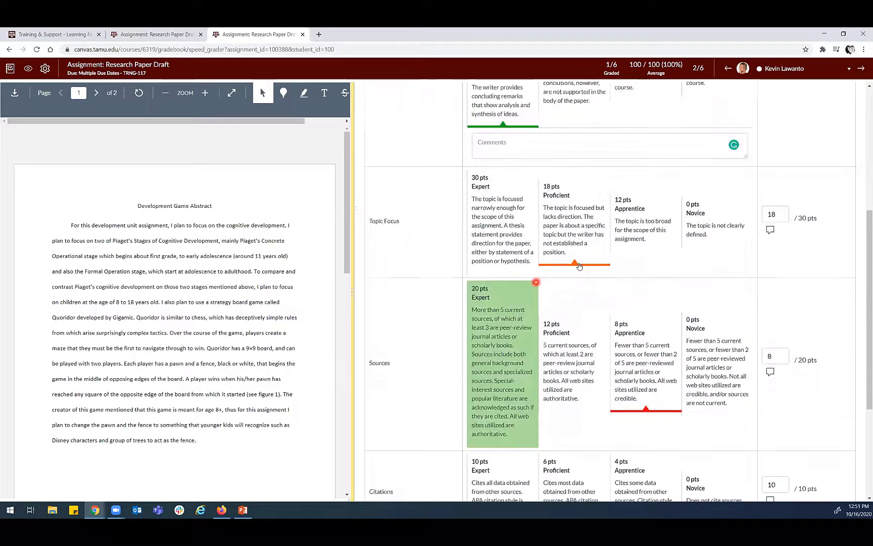
{"action": "left_click", "coordinate": [770, 232]}
{"action": "scroll", "coordinate": [769, 233], "scroll_direction": "down", "scroll_amount": 3}
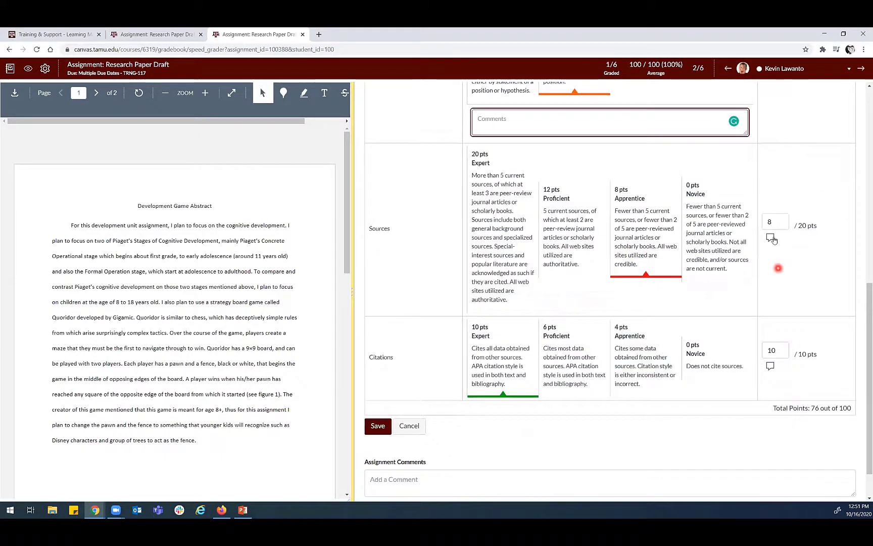
{"action": "left_click", "coordinate": [770, 239]}
{"action": "scroll", "coordinate": [770, 242], "scroll_direction": "down", "scroll_amount": 2}
{"action": "left_click", "coordinate": [771, 318]}
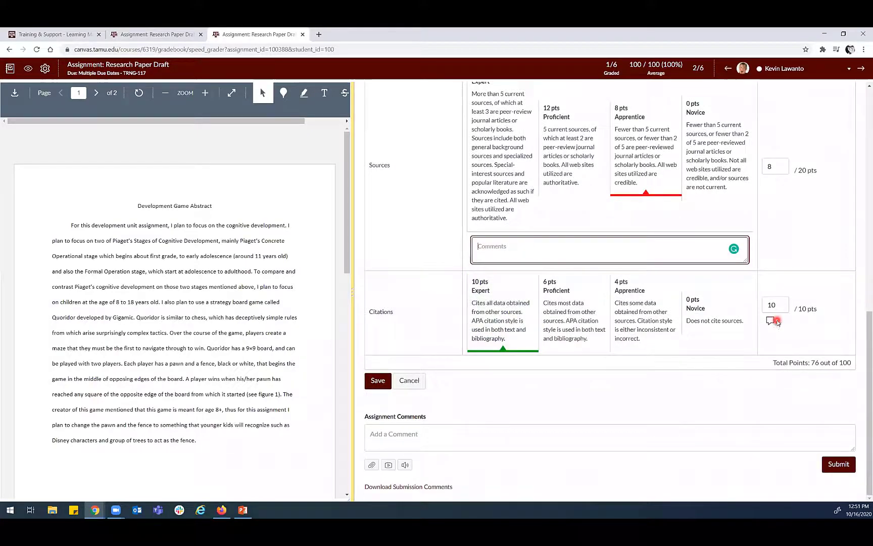
Activate the Assignment Comments field for overall feedback and look back over the rated rubric criteria.
{"action": "scroll", "coordinate": [477, 288], "scroll_direction": "down", "scroll_amount": 1}
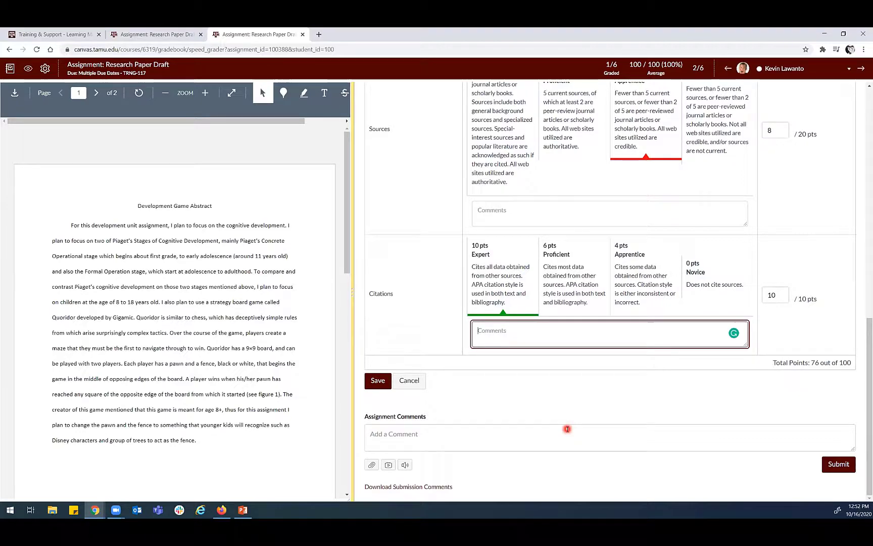
{"action": "left_click", "coordinate": [631, 445]}
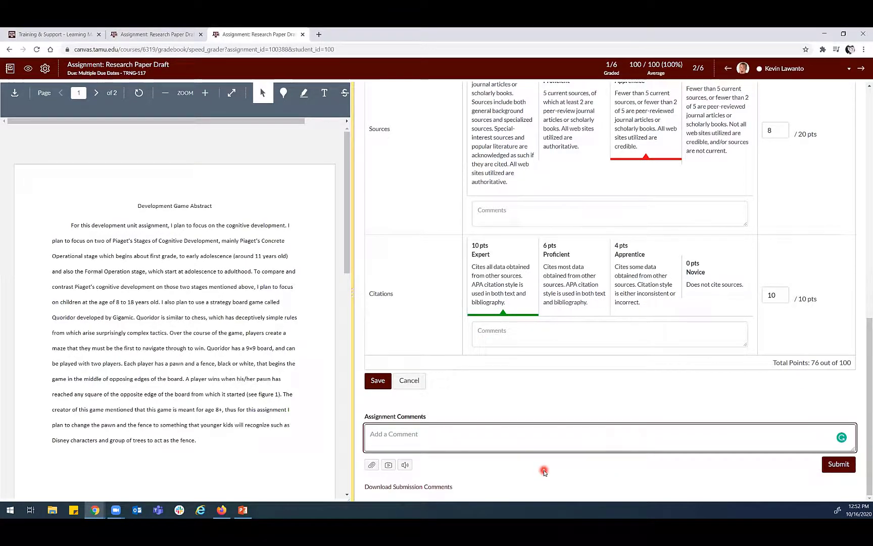
{"action": "scroll", "coordinate": [544, 471], "scroll_direction": "up", "scroll_amount": 15}
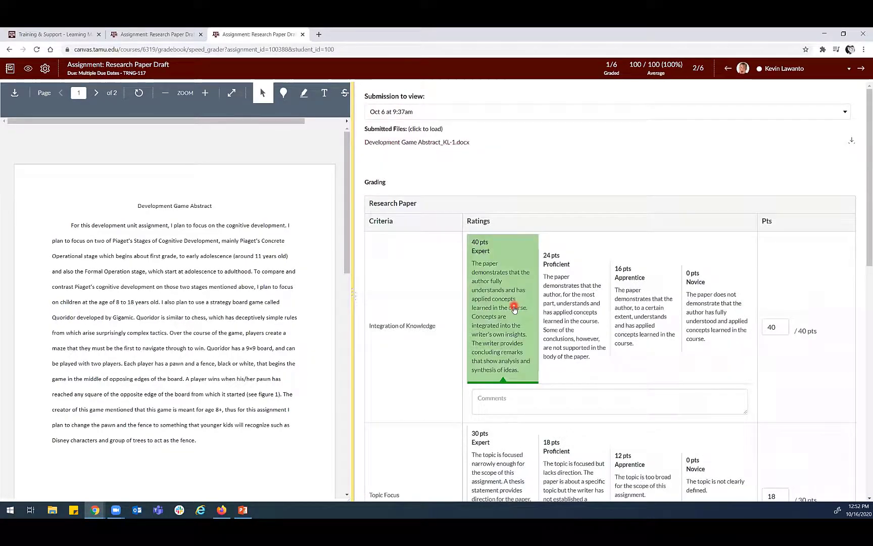
{"action": "scroll", "coordinate": [513, 309], "scroll_direction": "down", "scroll_amount": 2}
{"action": "scroll", "coordinate": [445, 297], "scroll_direction": "up", "scroll_amount": 2}
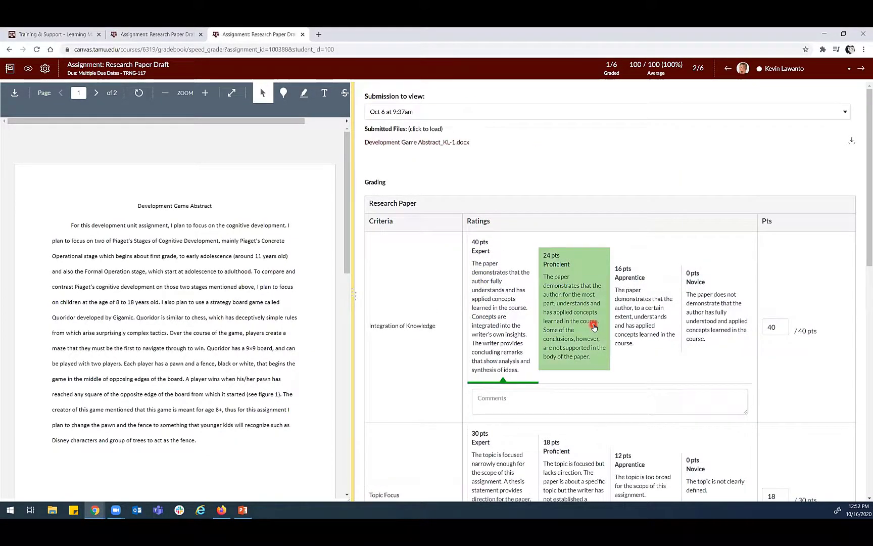
Save the completed rubric ratings, reopen the rubric to save it once more, and select the overall grade value.
{"action": "scroll", "coordinate": [594, 326], "scroll_direction": "down", "scroll_amount": 15}
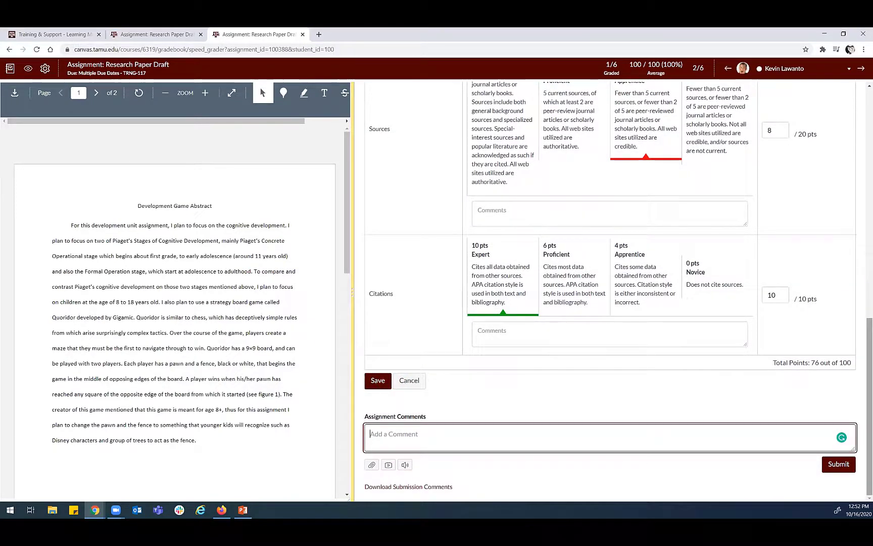
{"action": "left_click", "coordinate": [376, 380]}
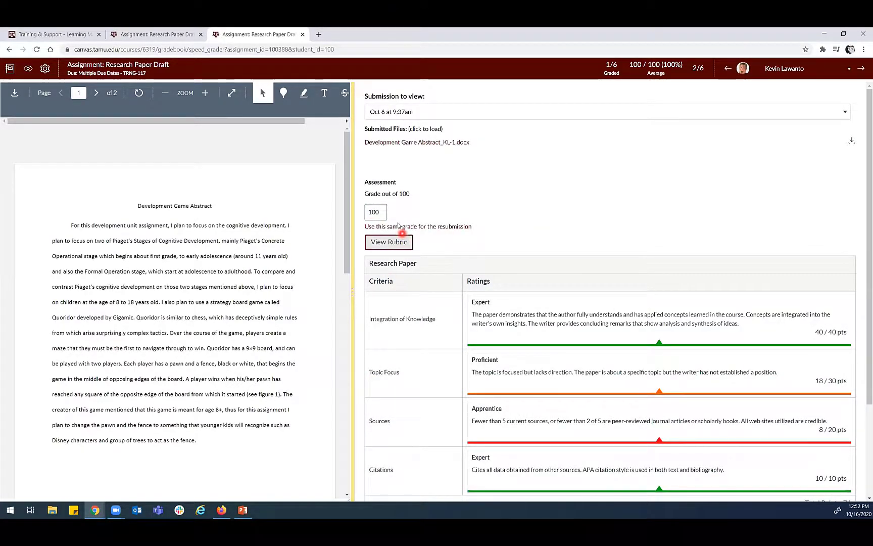
{"action": "left_click", "coordinate": [388, 242]}
{"action": "scroll", "coordinate": [420, 364], "scroll_direction": "down", "scroll_amount": 8}
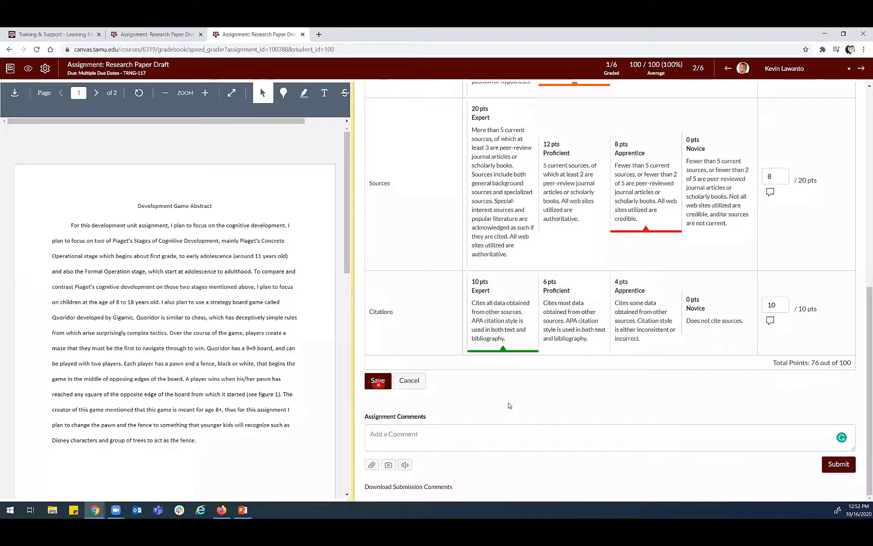
{"action": "left_click", "coordinate": [378, 382]}
{"action": "left_click", "coordinate": [361, 211]}
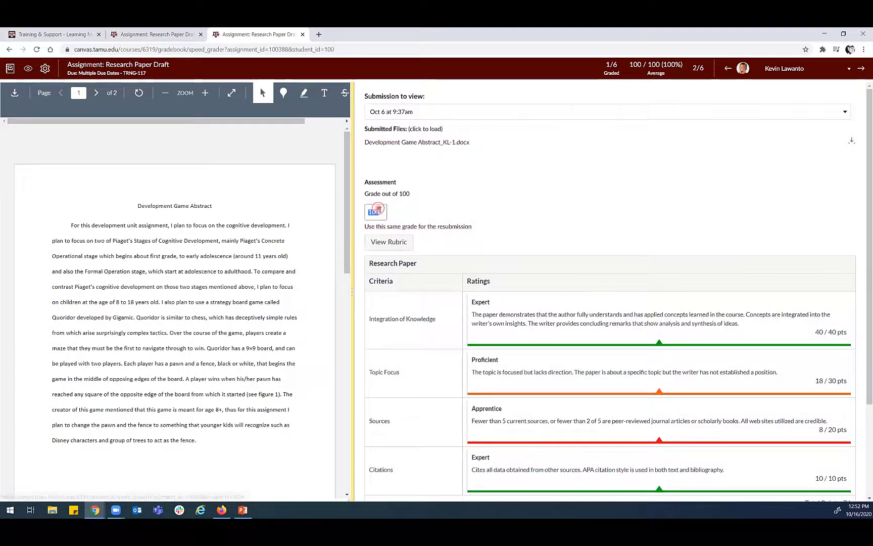
Switch to the submission of the first student in the student list and open its grading rubric.
{"action": "left_click", "coordinate": [783, 68]}
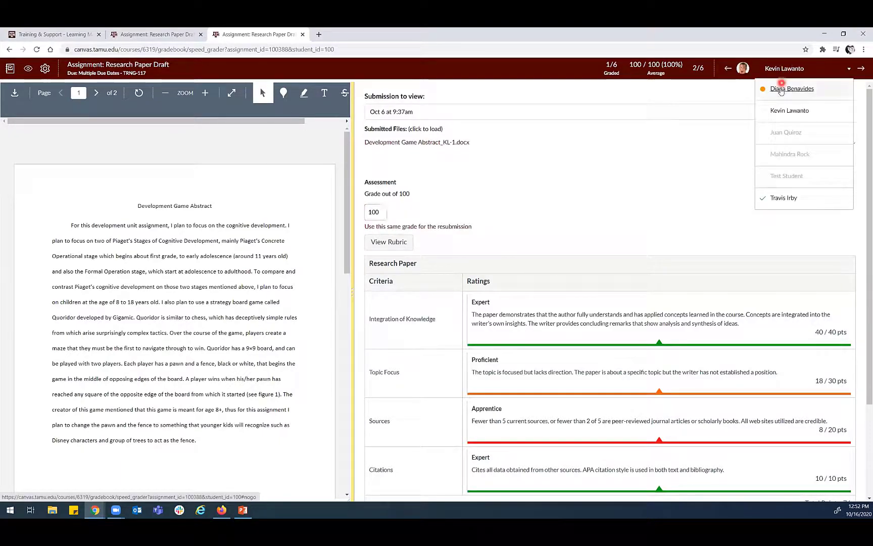
{"action": "left_click", "coordinate": [782, 92]}
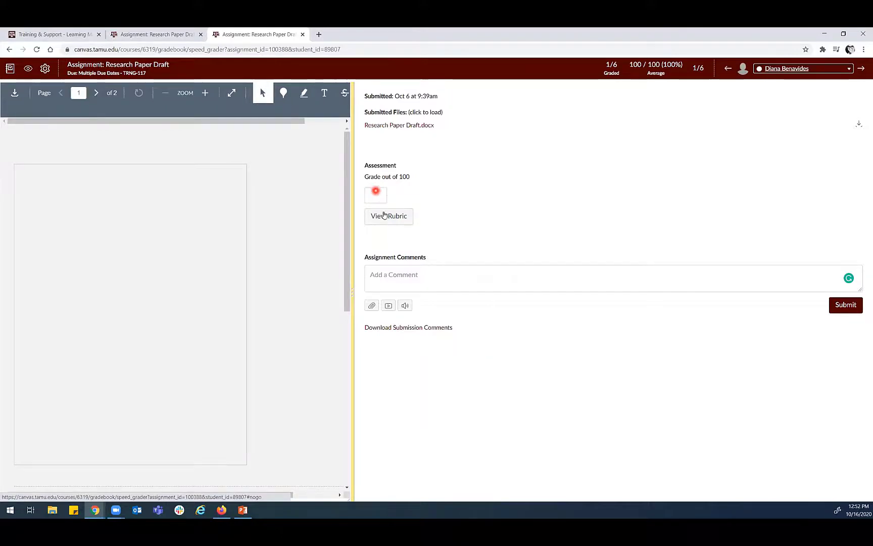
{"action": "left_click", "coordinate": [387, 222]}
Rate Integration of Knowledge Expert (40 pts), Topic Focus Proficient (18 pts), Sources Expert (20 pts) and Citations Proficient (6 pts), and save the rubric.
{"action": "left_click", "coordinate": [527, 314]}
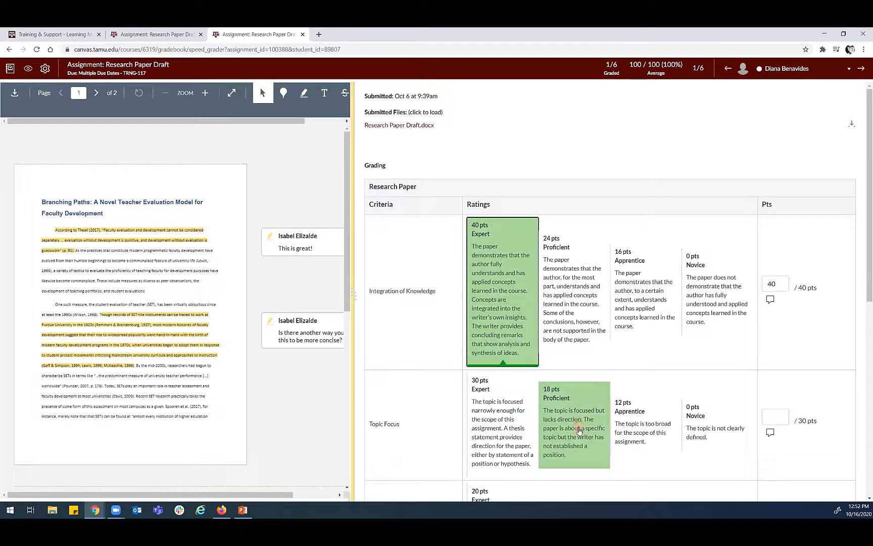
{"action": "left_click", "coordinate": [576, 428]}
{"action": "scroll", "coordinate": [571, 423], "scroll_direction": "down", "scroll_amount": 1}
{"action": "scroll", "coordinate": [569, 423], "scroll_direction": "down", "scroll_amount": 3}
{"action": "left_click", "coordinate": [497, 402]}
{"action": "scroll", "coordinate": [498, 401], "scroll_direction": "down", "scroll_amount": 5}
{"action": "left_click", "coordinate": [567, 306]}
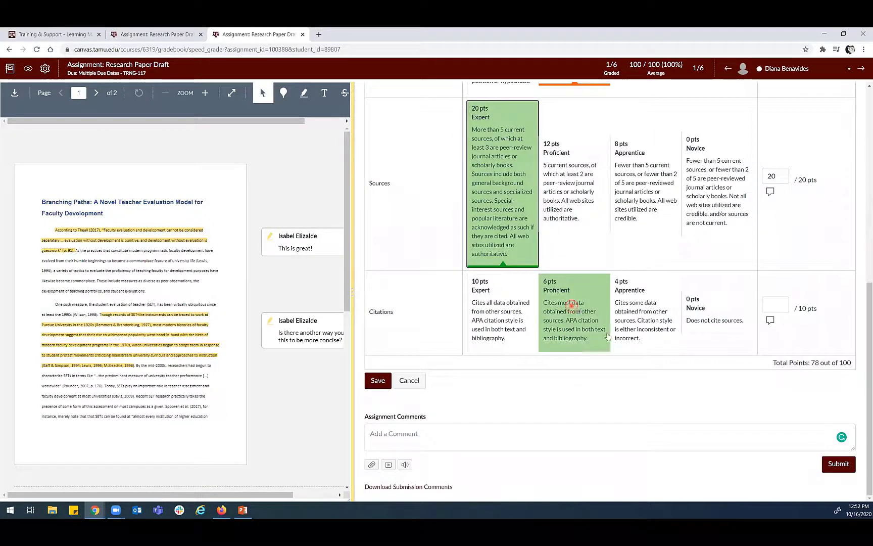
{"action": "left_click", "coordinate": [378, 380]}
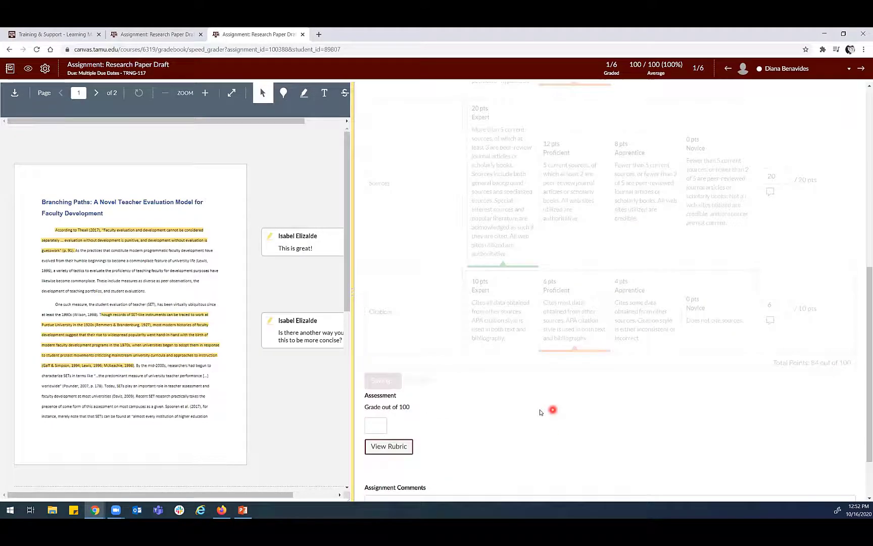
Enter 84 as the submission's overall grade out of 100.
{"action": "left_click", "coordinate": [369, 197]}
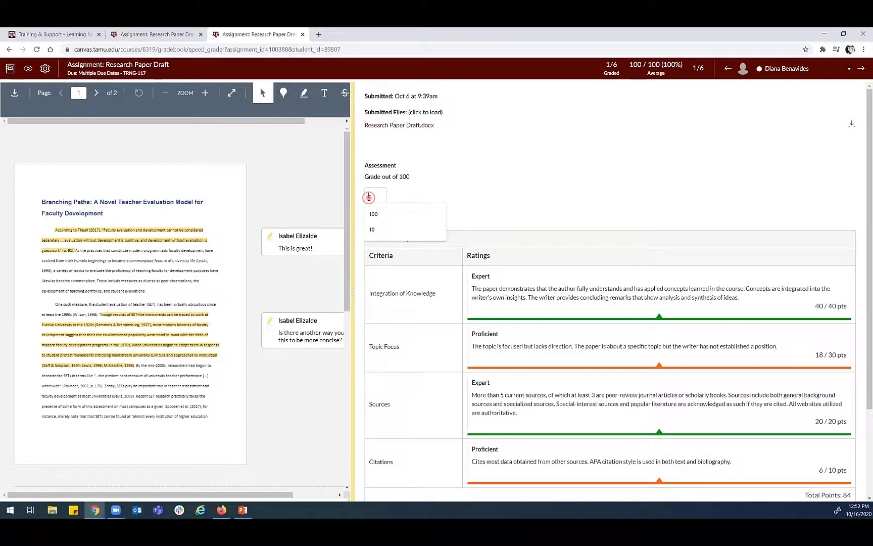
{"action": "scroll", "coordinate": [469, 218], "scroll_direction": "down", "scroll_amount": 2}
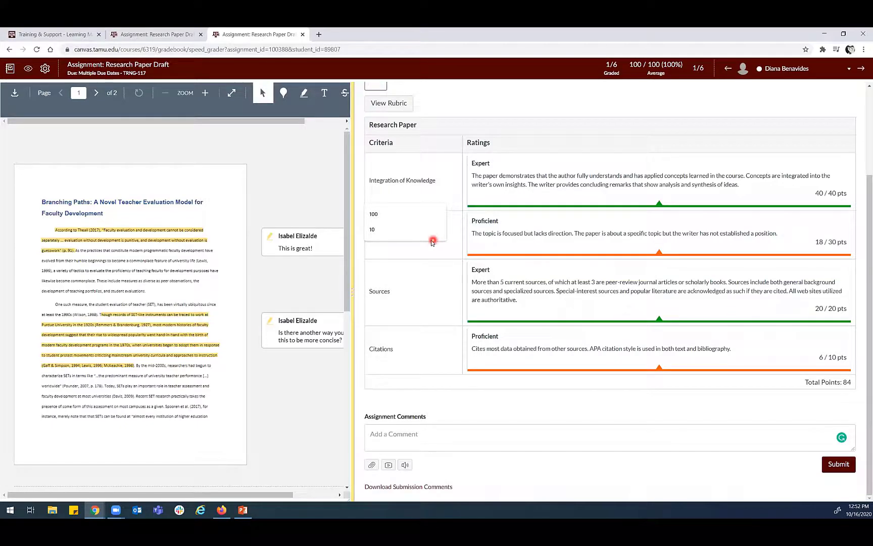
{"action": "scroll", "coordinate": [416, 138], "scroll_direction": "up", "scroll_amount": 2}
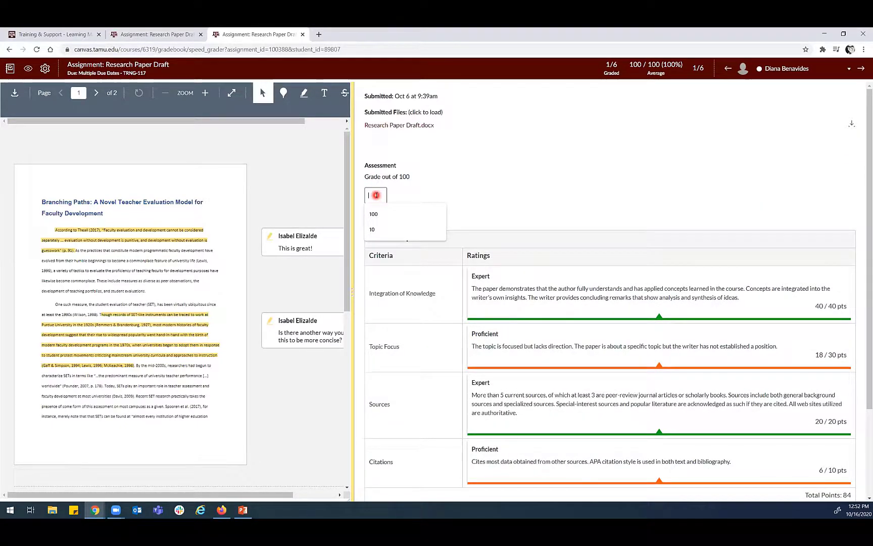
{"action": "type", "text": "84"}
{"action": "left_click", "coordinate": [442, 174]}
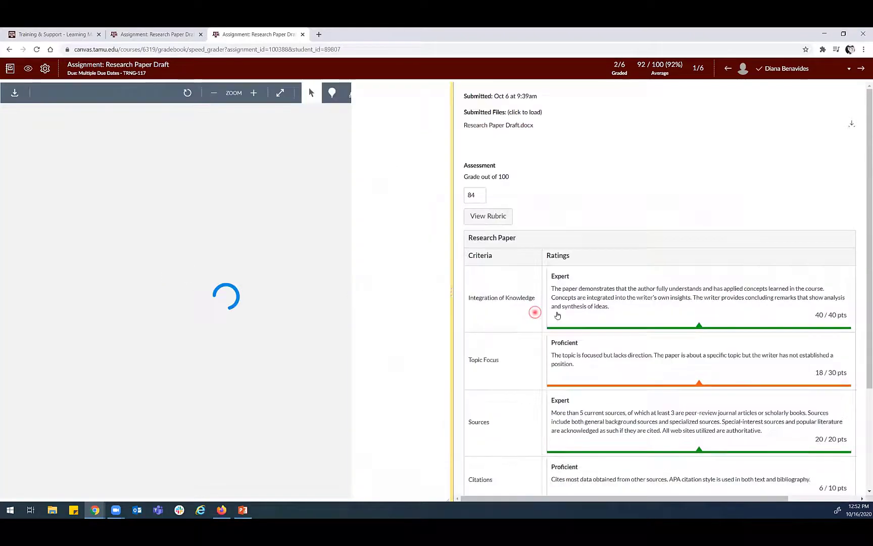
Reopen the rubric, save its ratings again and submit the assessment with no assignment comment.
{"action": "left_click", "coordinate": [368, 216]}
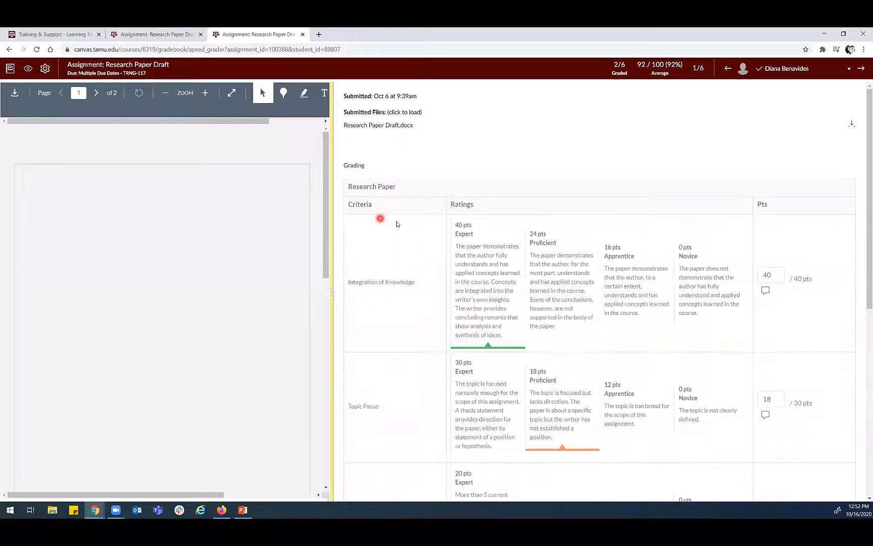
{"action": "scroll", "coordinate": [392, 228], "scroll_direction": "down", "scroll_amount": 5}
{"action": "left_click", "coordinate": [361, 477]}
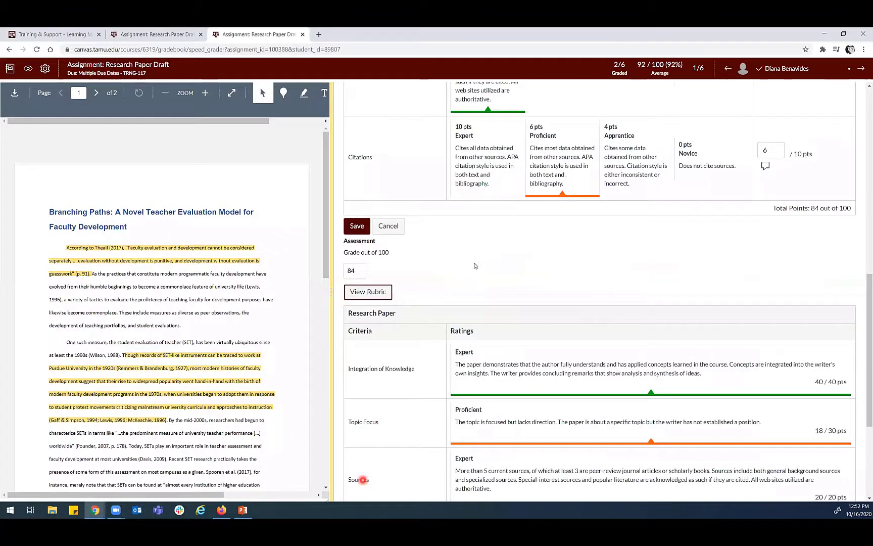
{"action": "scroll", "coordinate": [434, 269], "scroll_direction": "down", "scroll_amount": 3}
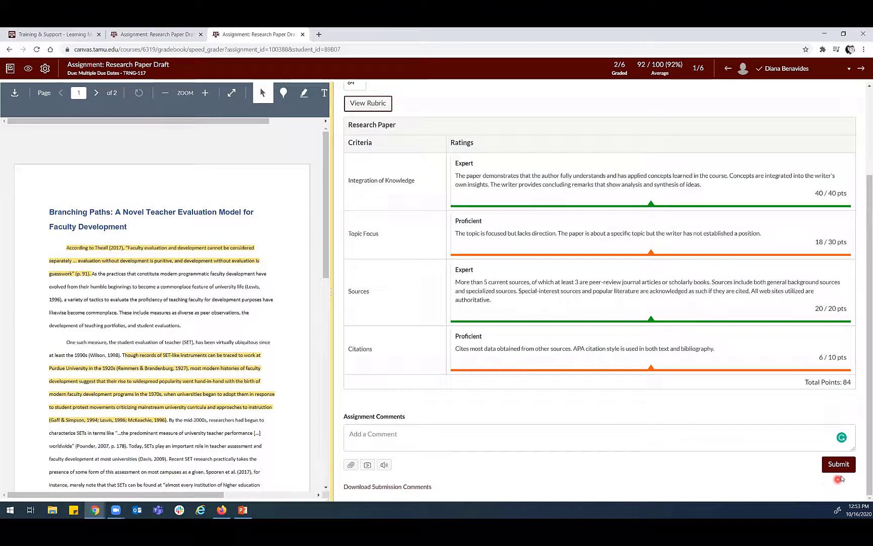
{"action": "left_click", "coordinate": [841, 471]}
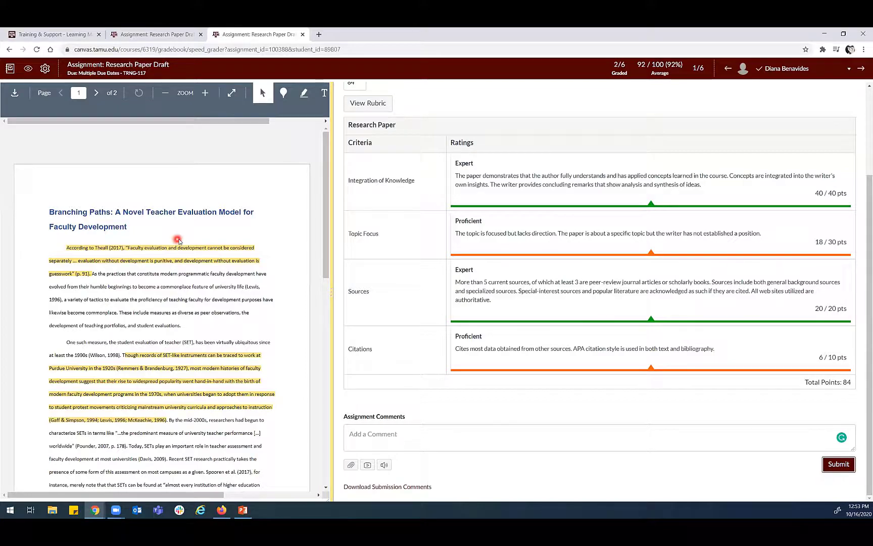
Return to the top of the grading details and switch to the Rubrics in Canvas slide show in PowerPoint.
{"action": "scroll", "coordinate": [452, 311], "scroll_direction": "up", "scroll_amount": 3}
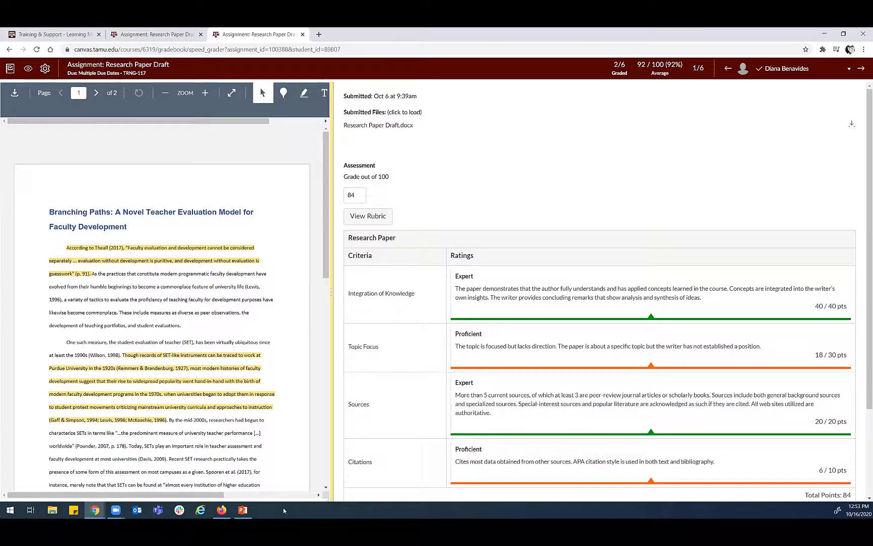
{"action": "left_click", "coordinate": [244, 509]}
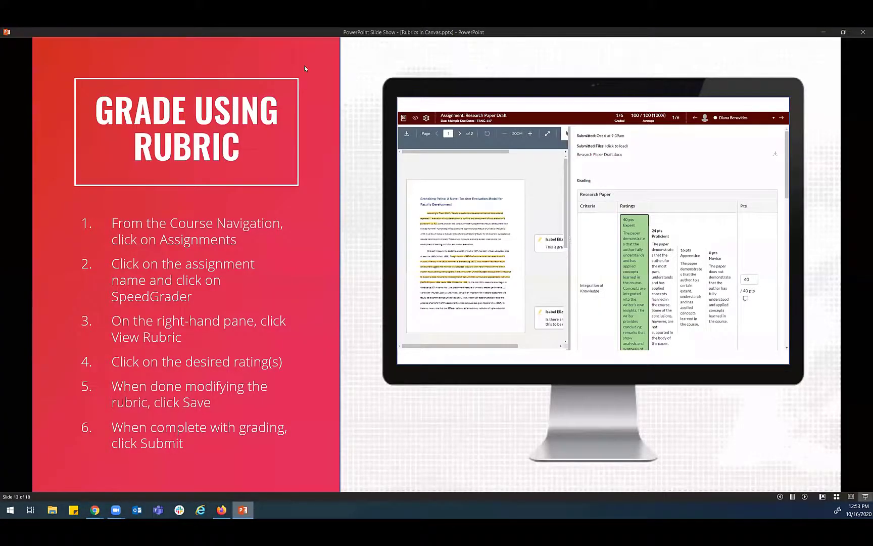